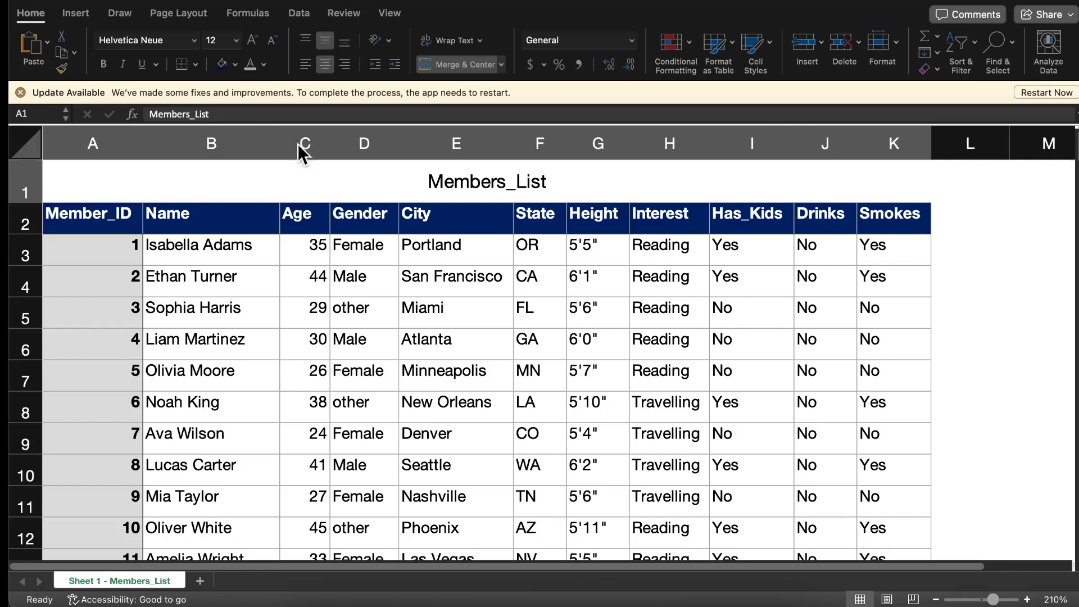
# Add a conditional formatting rule to the Age column that gives values less than 32 a light red fill with dark red text
pyautogui.click(304, 224)
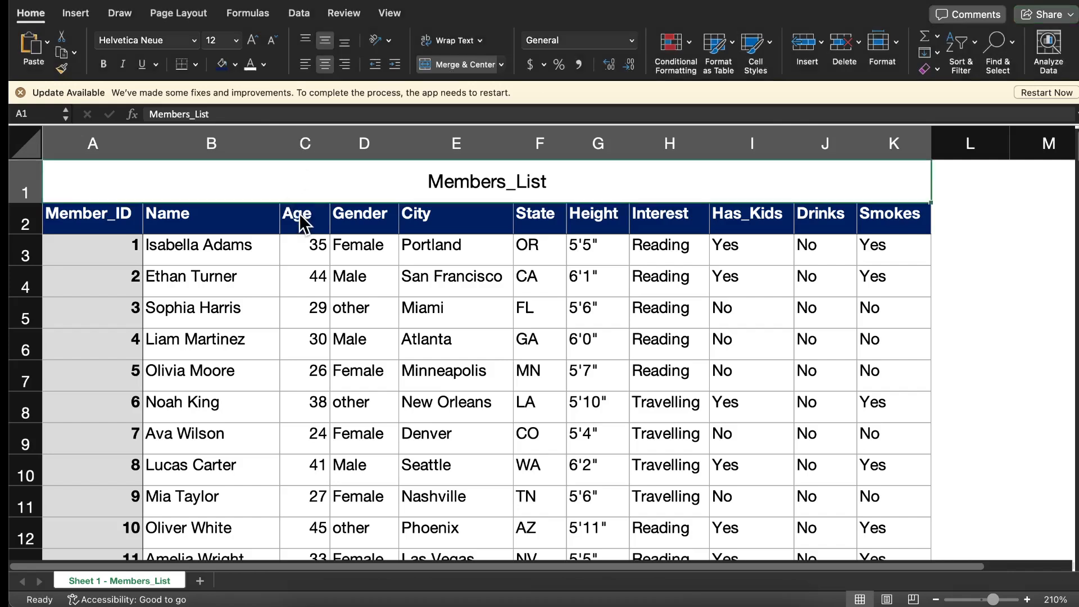
pyautogui.click(302, 141)
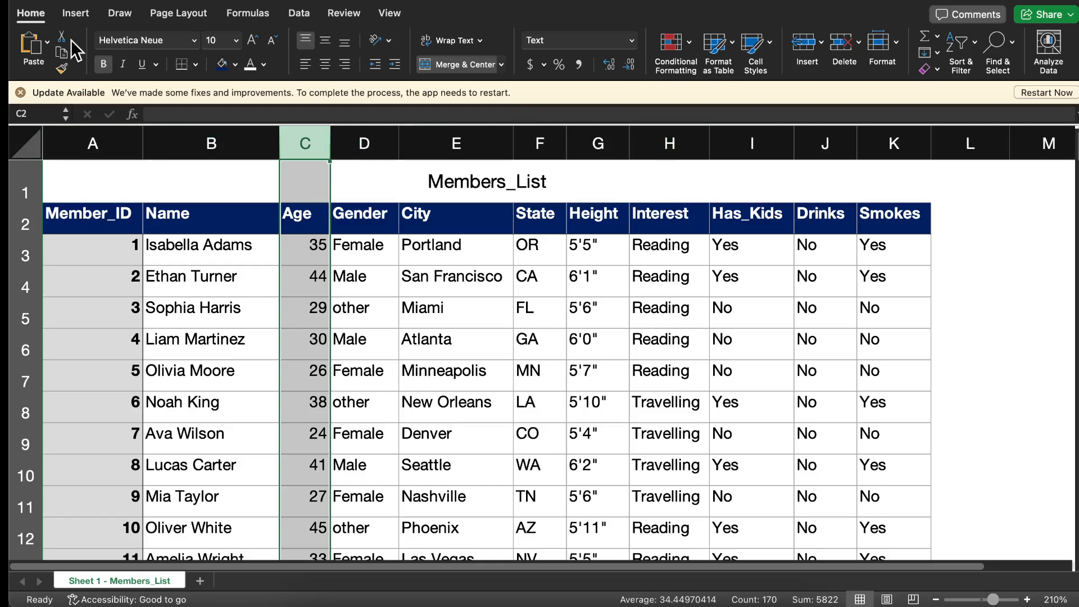
pyautogui.click(685, 49)
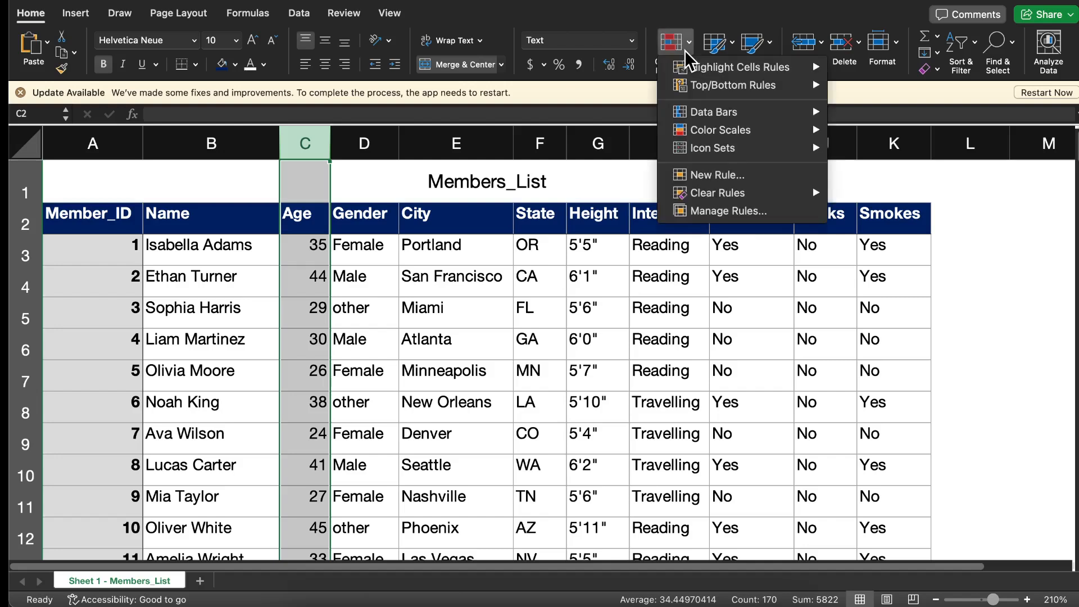
pyautogui.moveTo(686, 66)
pyautogui.moveTo(748, 88)
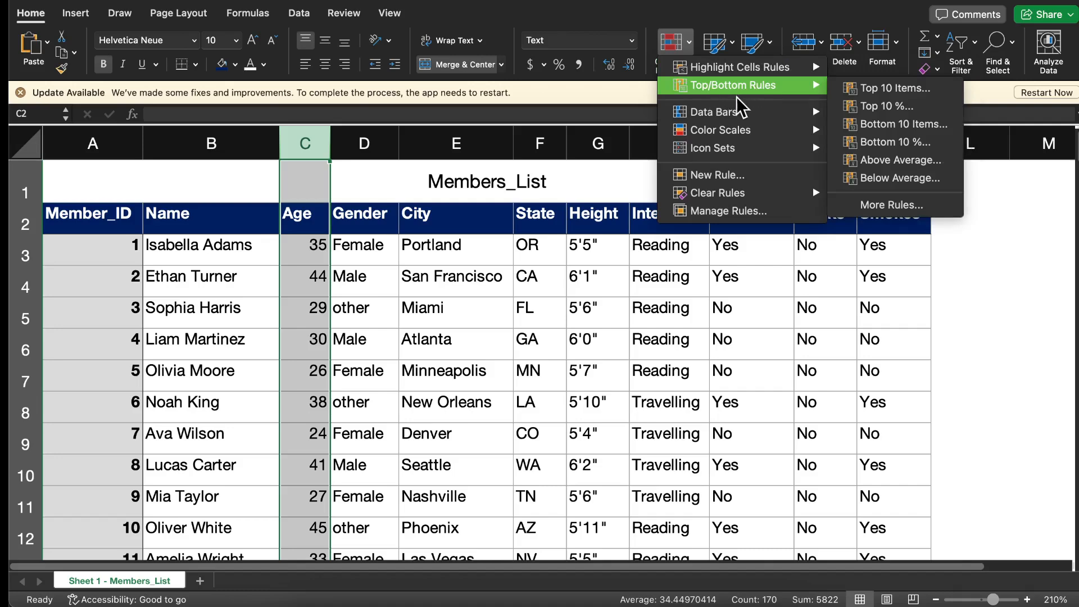
pyautogui.moveTo(725, 112)
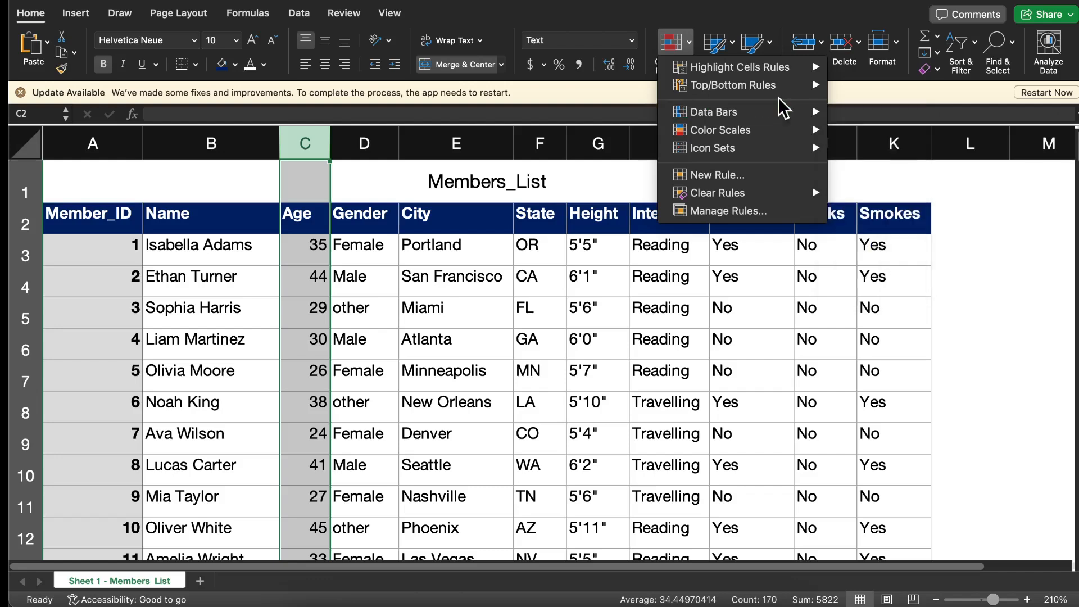
pyautogui.moveTo(736, 132)
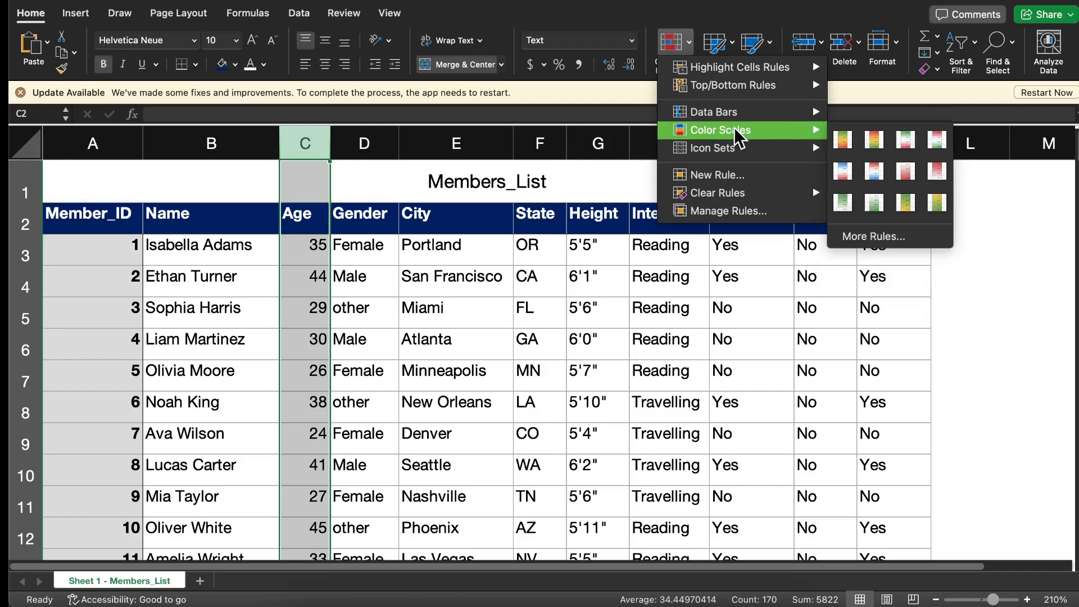
pyautogui.moveTo(776, 149)
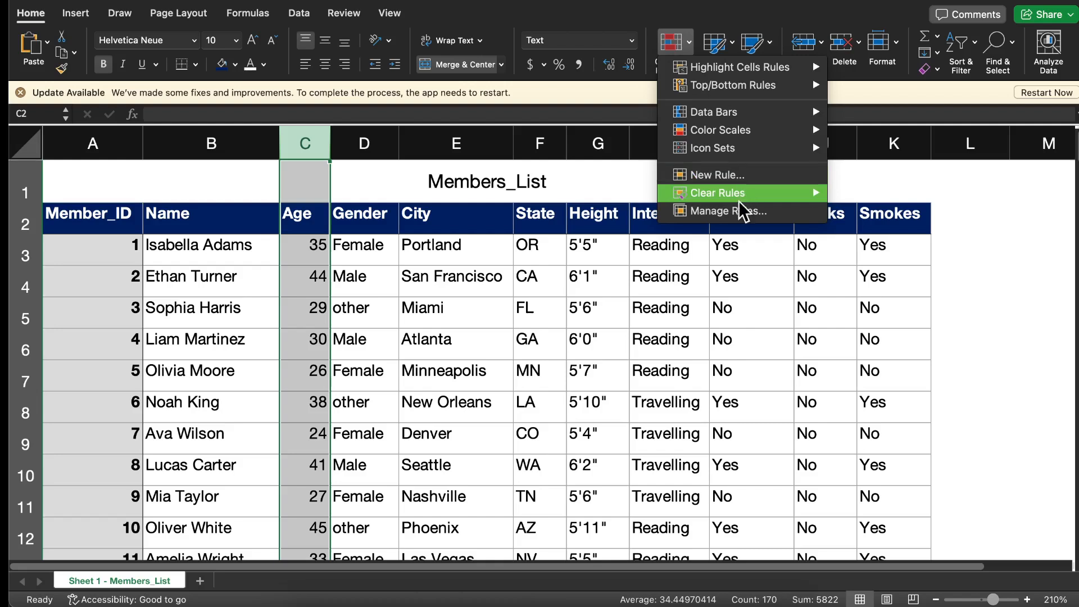
pyautogui.moveTo(742, 197)
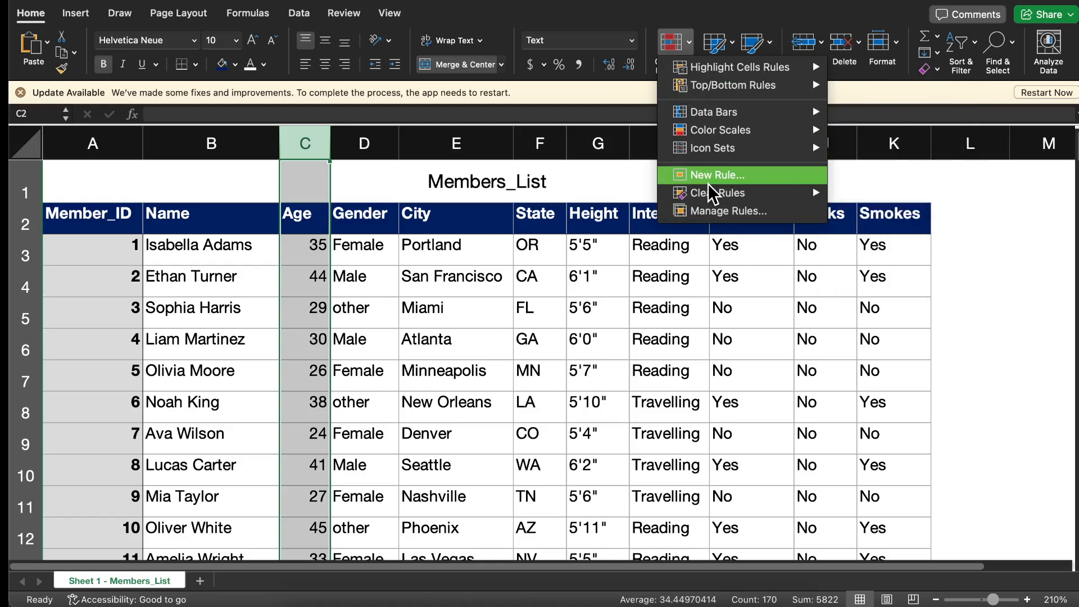
pyautogui.moveTo(714, 152)
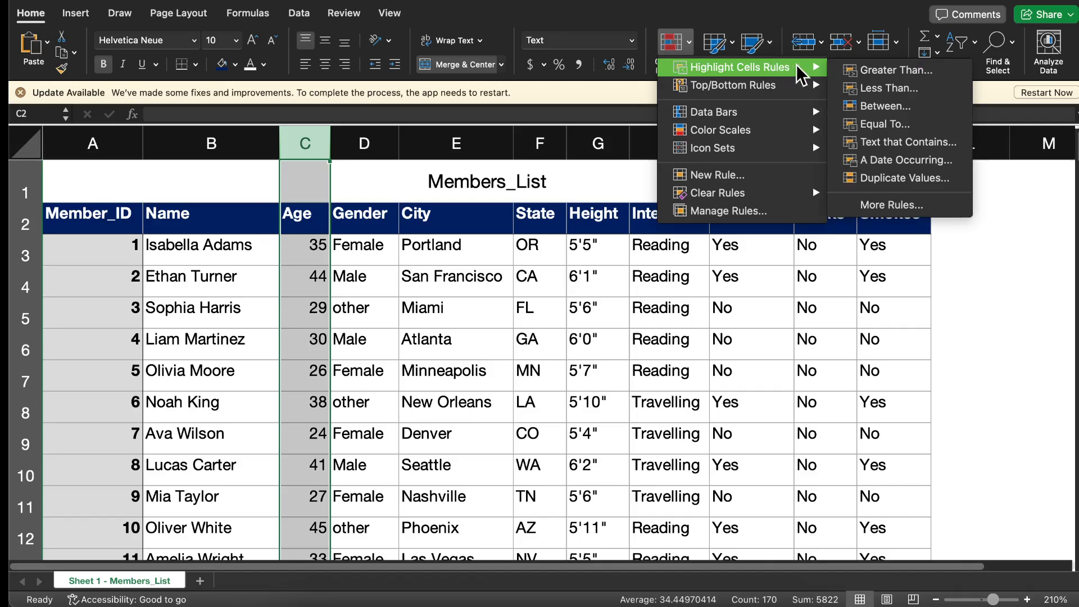
pyautogui.click(871, 88)
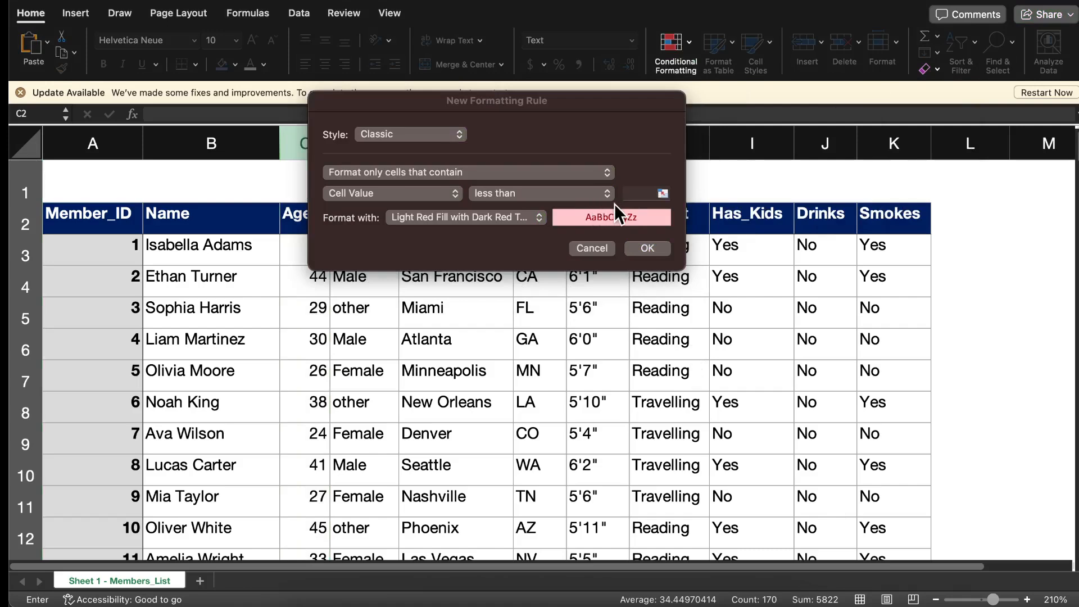
pyautogui.click(633, 194)
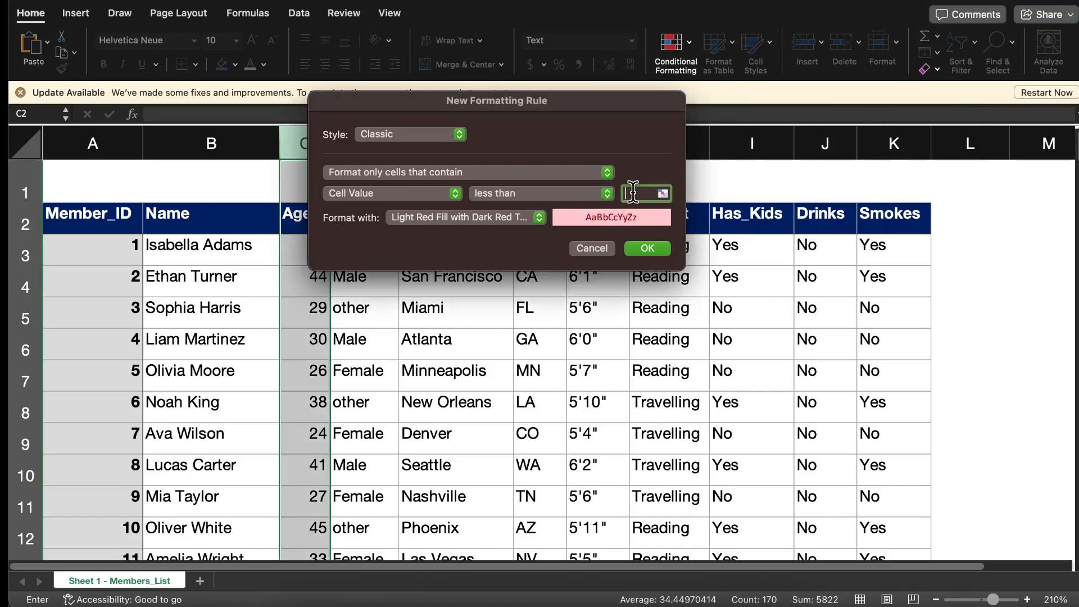
pyautogui.write('30')
pyautogui.write('2')
pyautogui.click(640, 250)
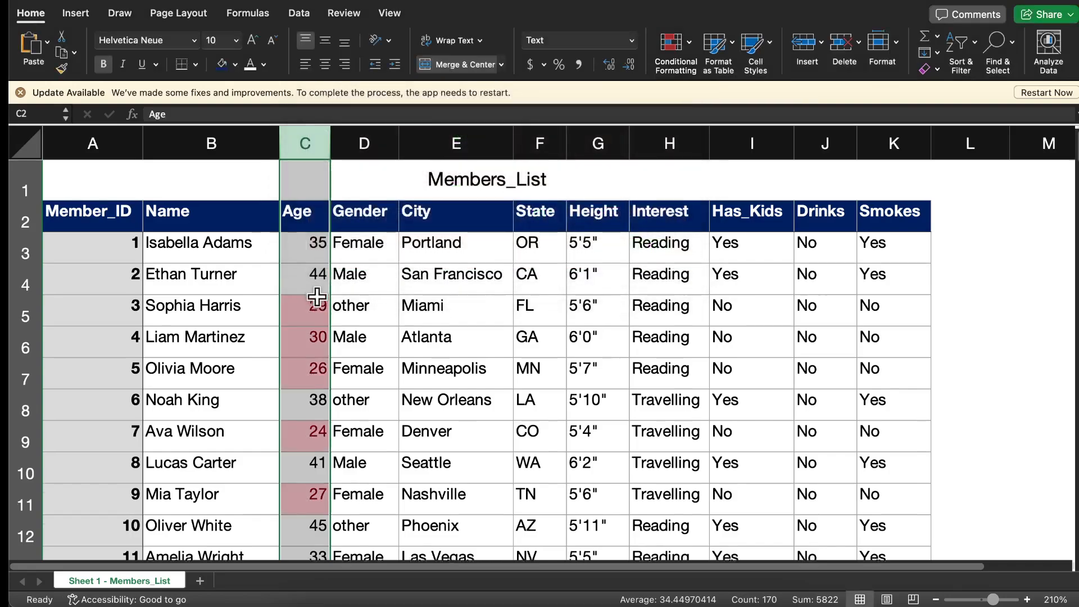
# Check which ages are highlighted by the less-than rule throughout the members list
pyautogui.scroll(-15, 315, 289)
pyautogui.scroll(-15, 316, 298)
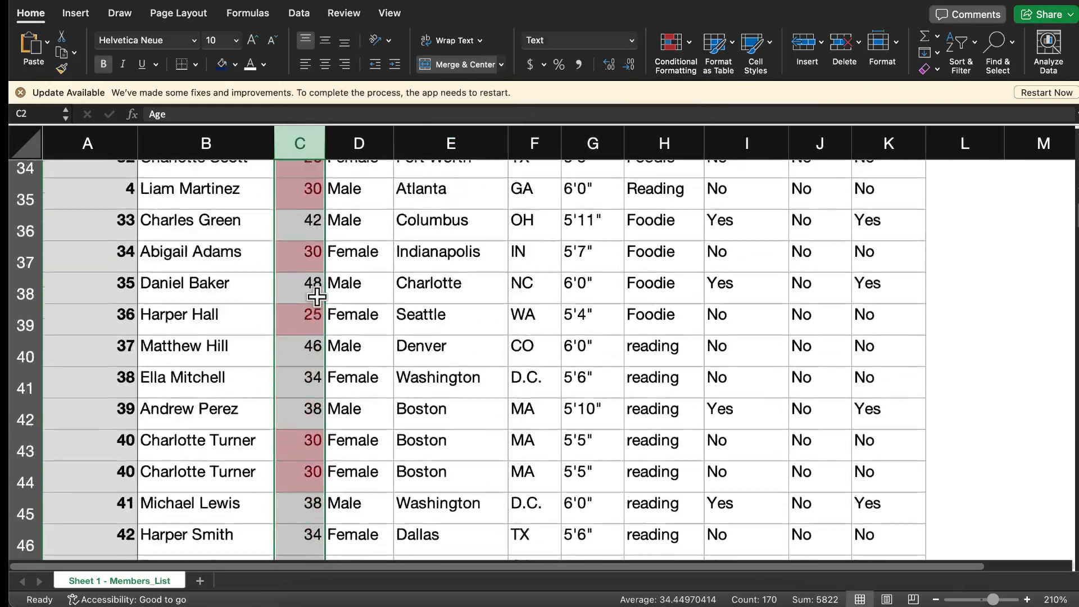
pyautogui.scroll(-15, 317, 297)
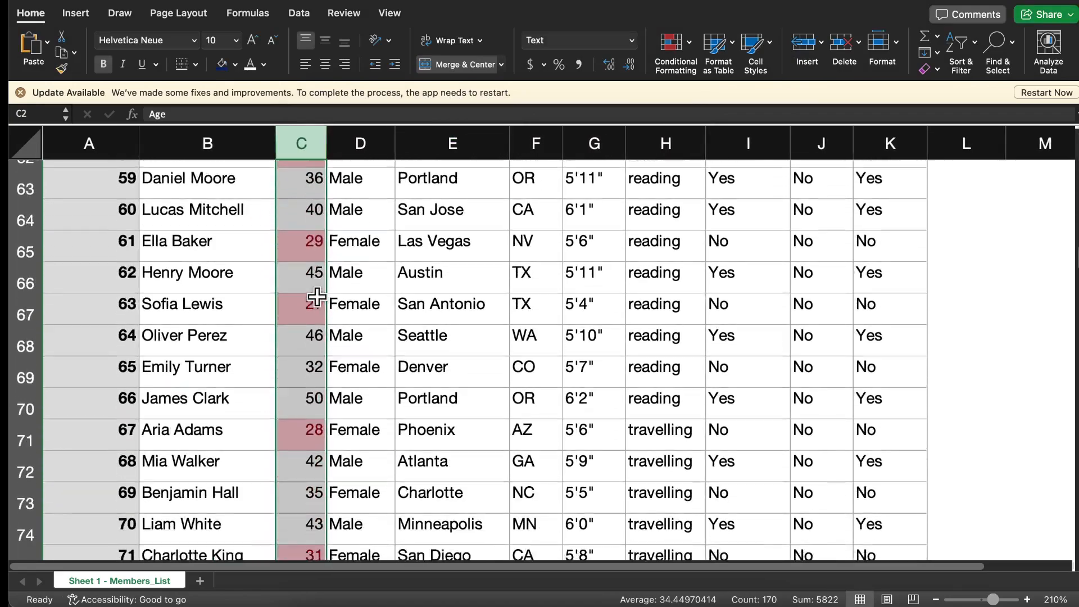
pyautogui.scroll(-8, 316, 297)
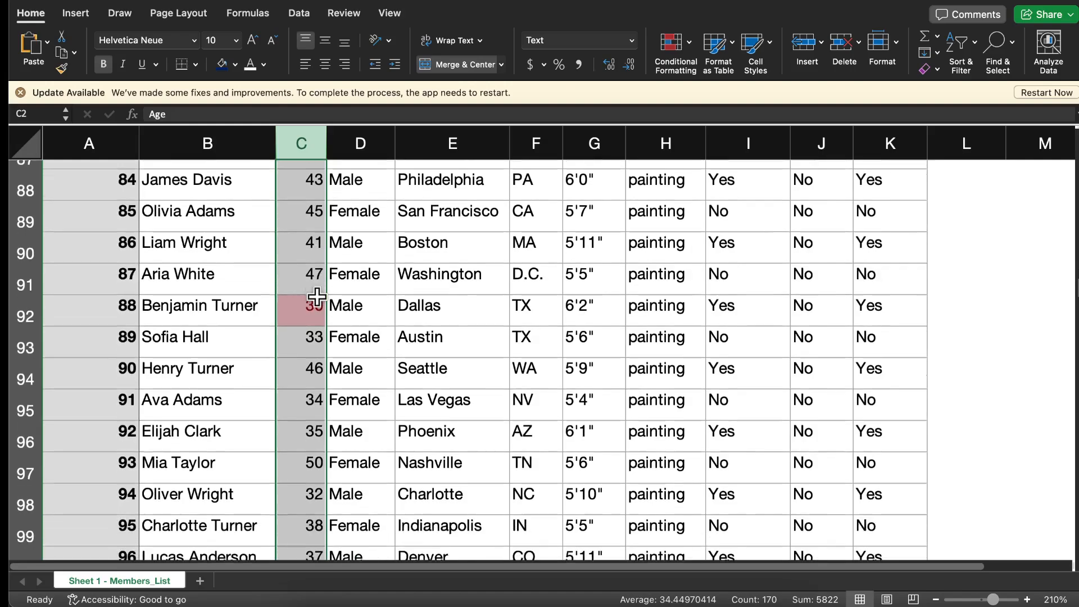
pyautogui.scroll(20, 316, 298)
pyautogui.scroll(20, 316, 298)
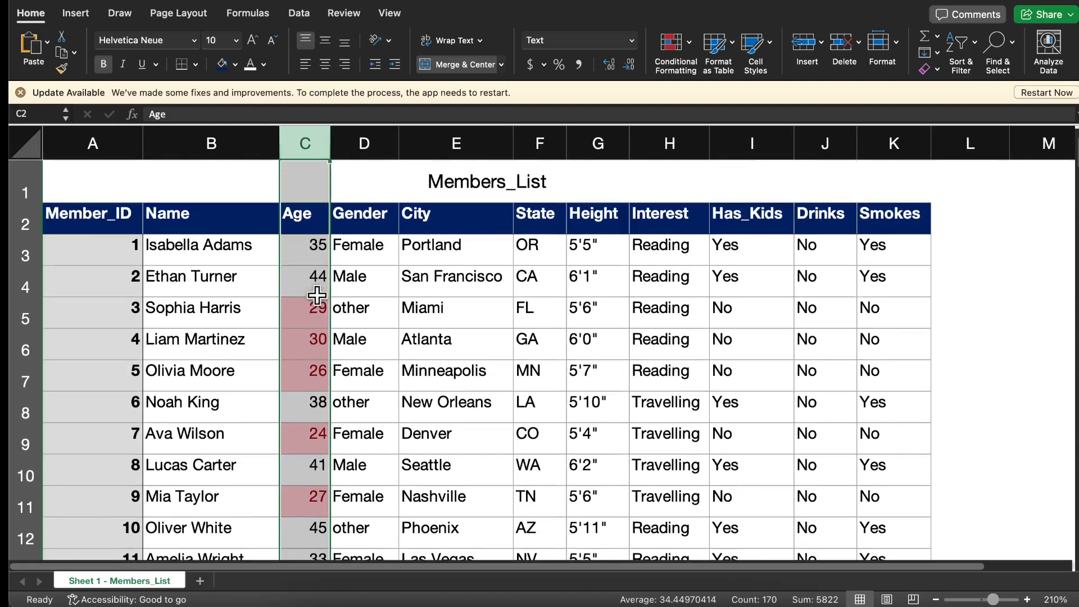
# Add a rule to the Age column that formats values between 20 and 30 with Yellow Fill with Dark Yellow Text
pyautogui.click(304, 141)
pyautogui.click(686, 52)
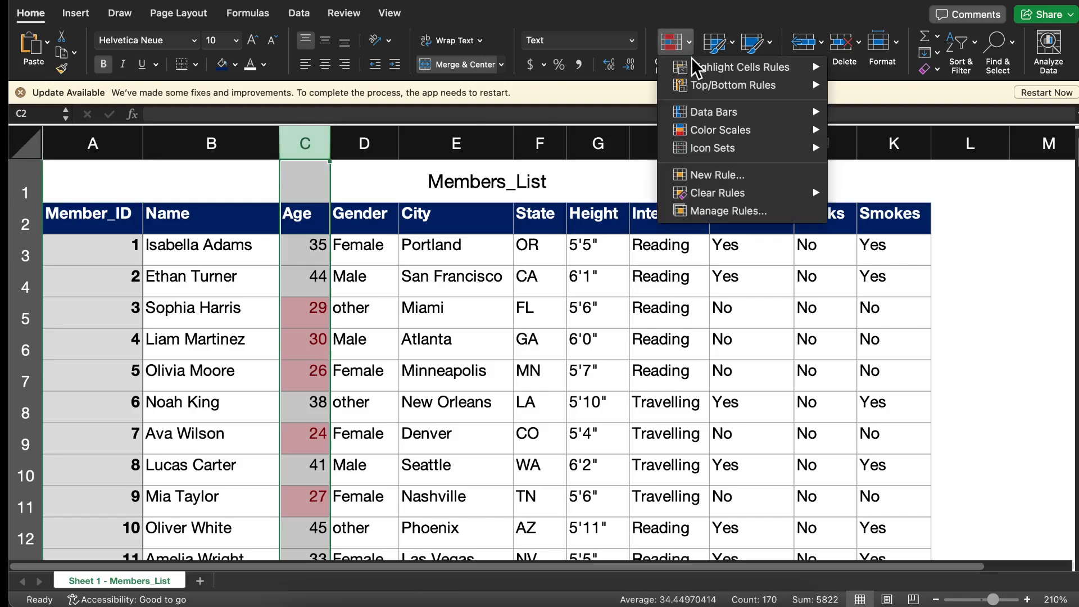
pyautogui.moveTo(697, 72)
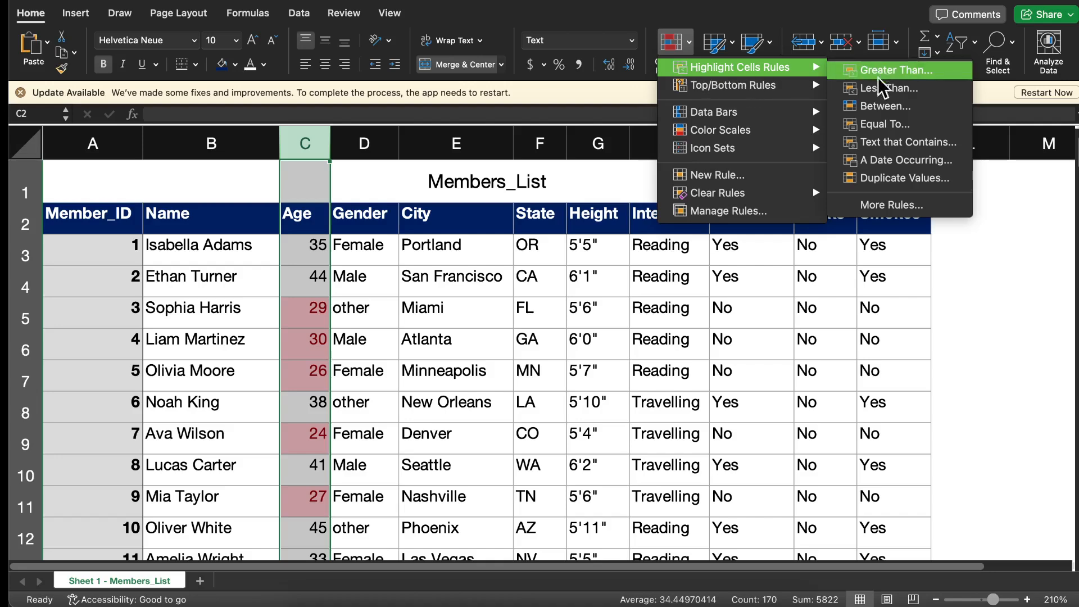
pyautogui.click(880, 107)
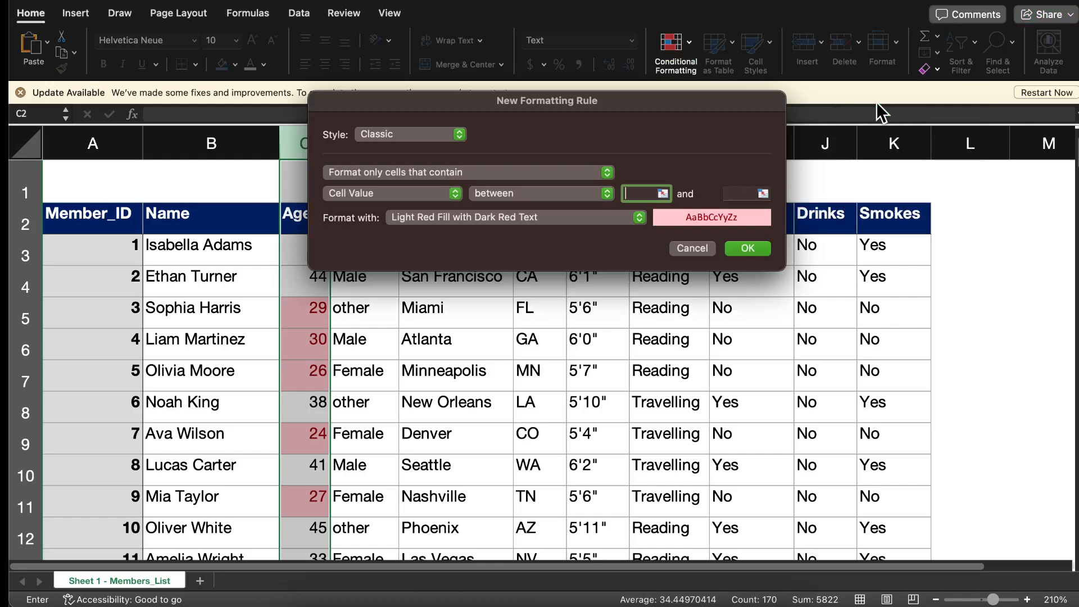
pyautogui.write('20')
pyautogui.click(741, 194)
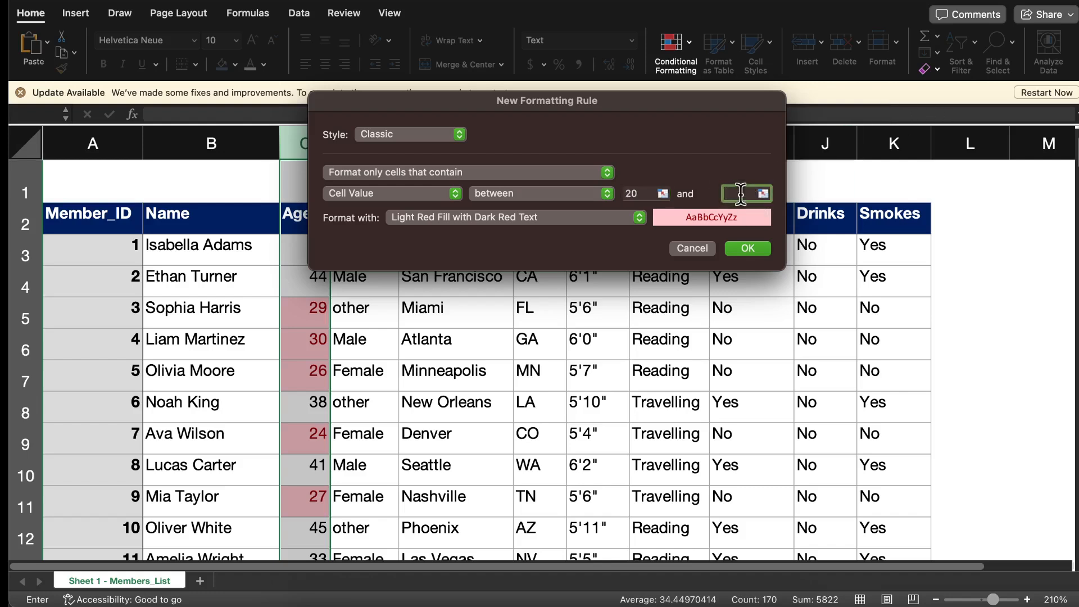
pyautogui.write('30')
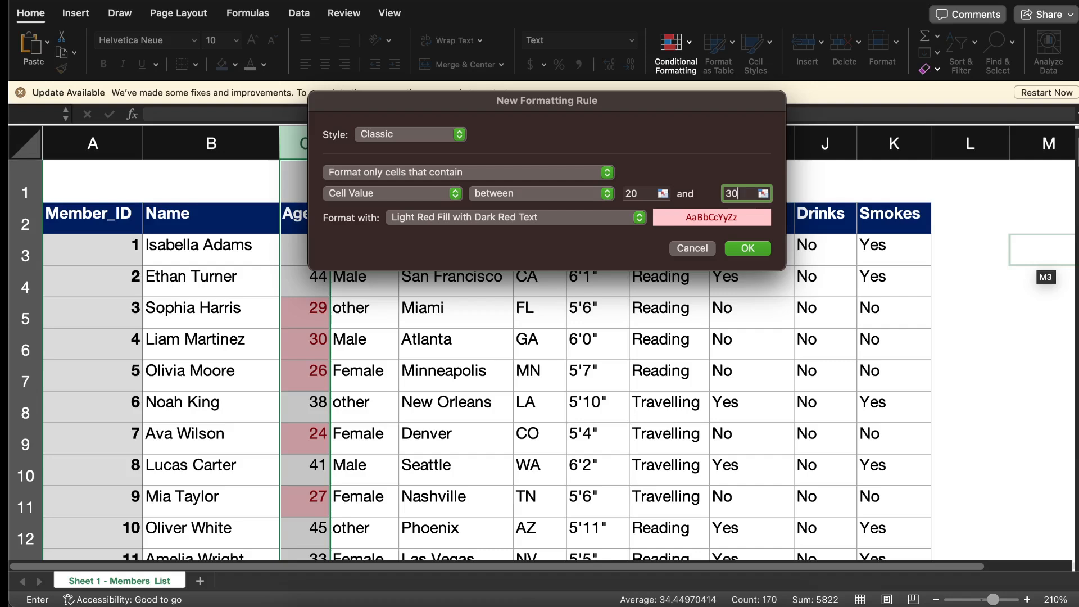
pyautogui.click(748, 249)
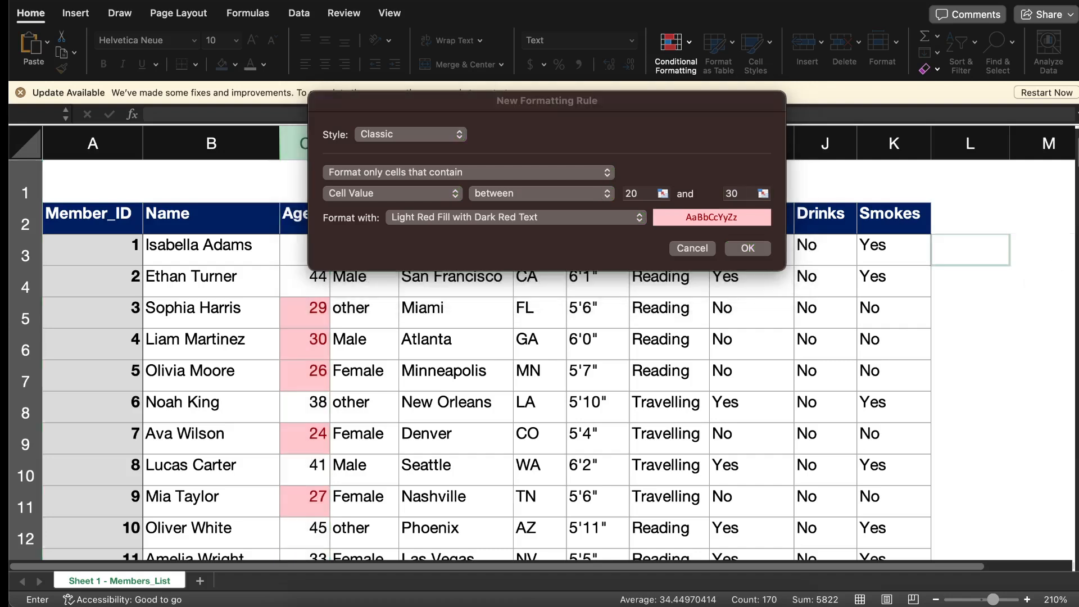
pyautogui.click(640, 219)
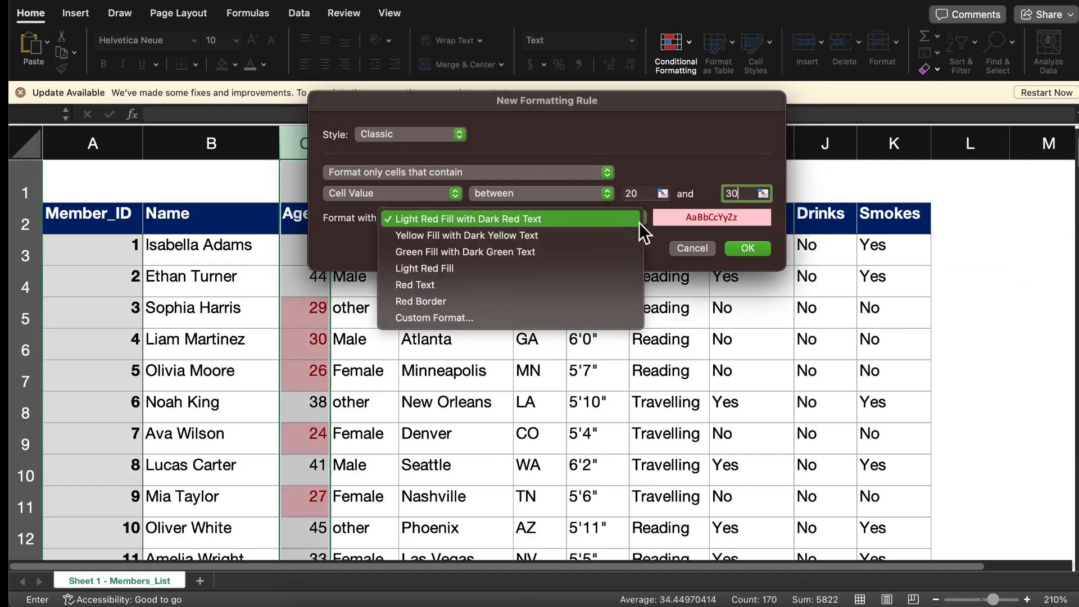
pyautogui.click(507, 237)
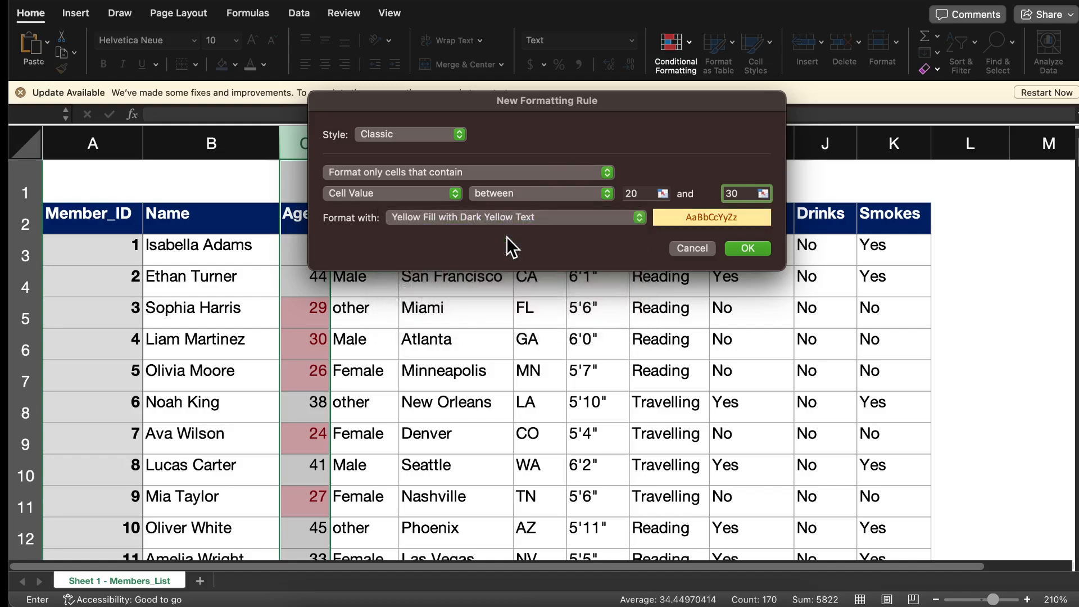
pyautogui.click(748, 248)
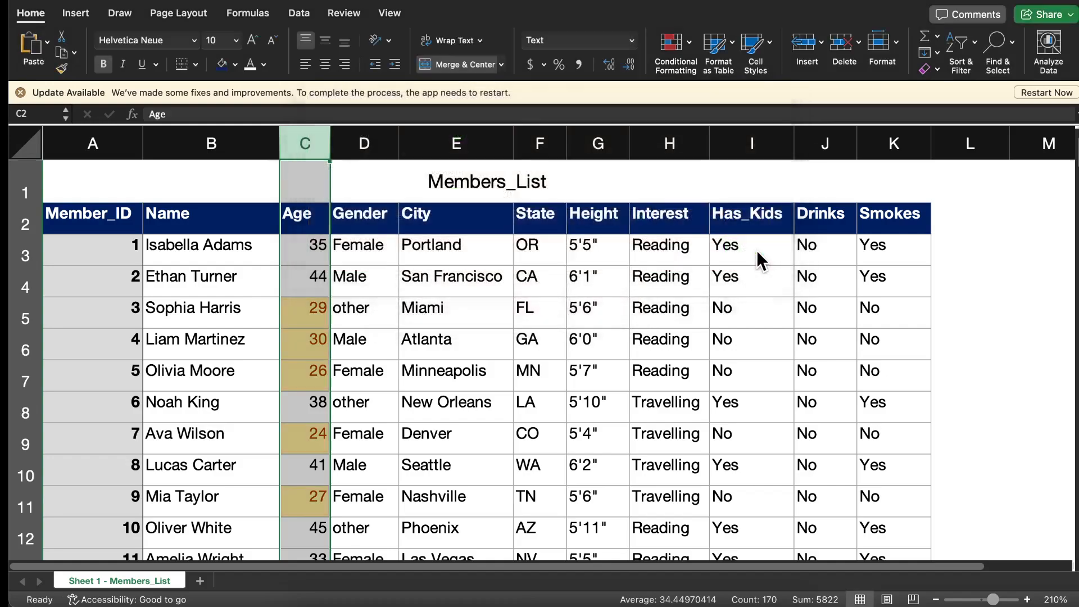
# Examine how the red and yellow highlight rules apply together down the Age column
pyautogui.scroll(-5, 317, 316)
pyautogui.scroll(-16, 318, 316)
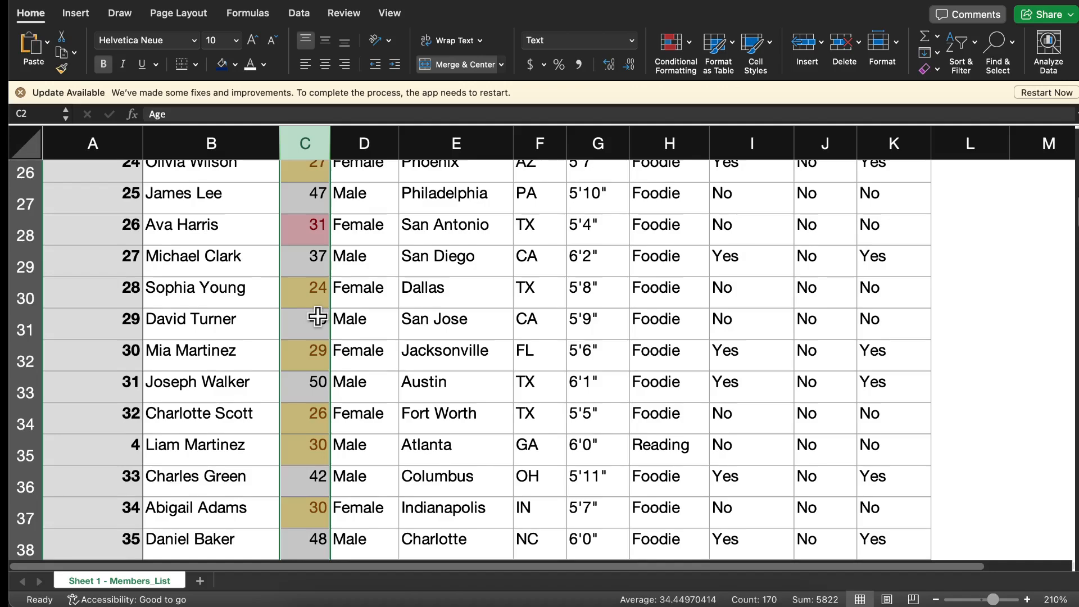
pyautogui.scroll(-20, 317, 316)
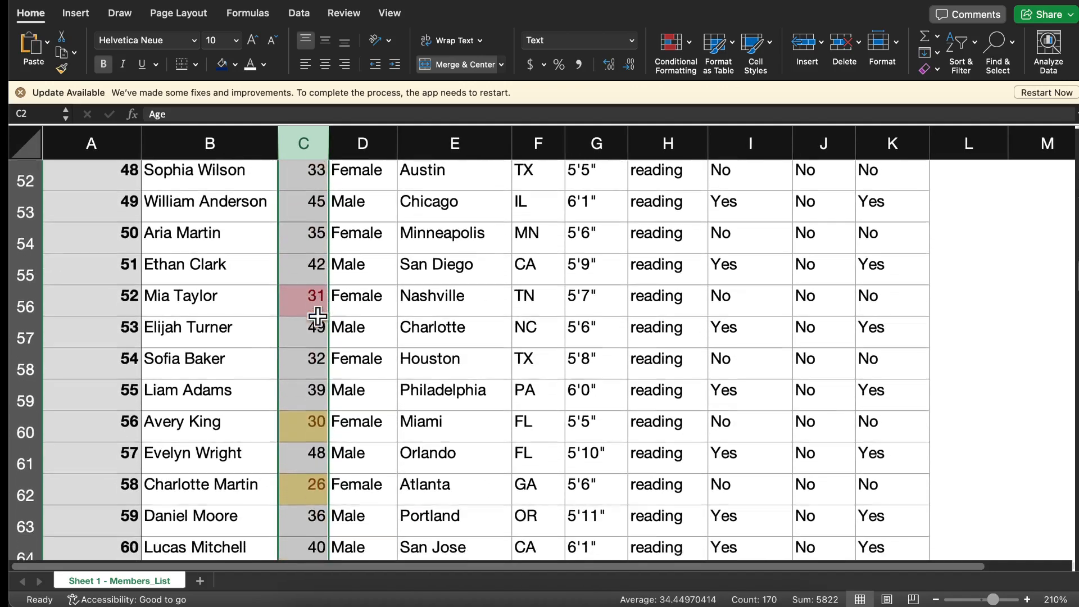
pyautogui.scroll(-1, 317, 317)
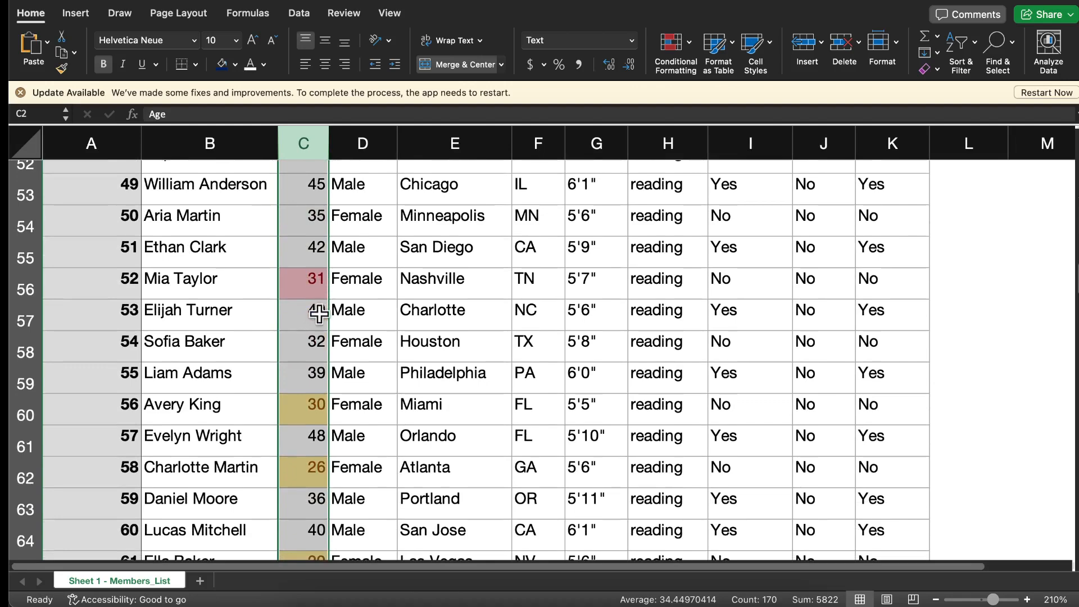
pyautogui.click(690, 49)
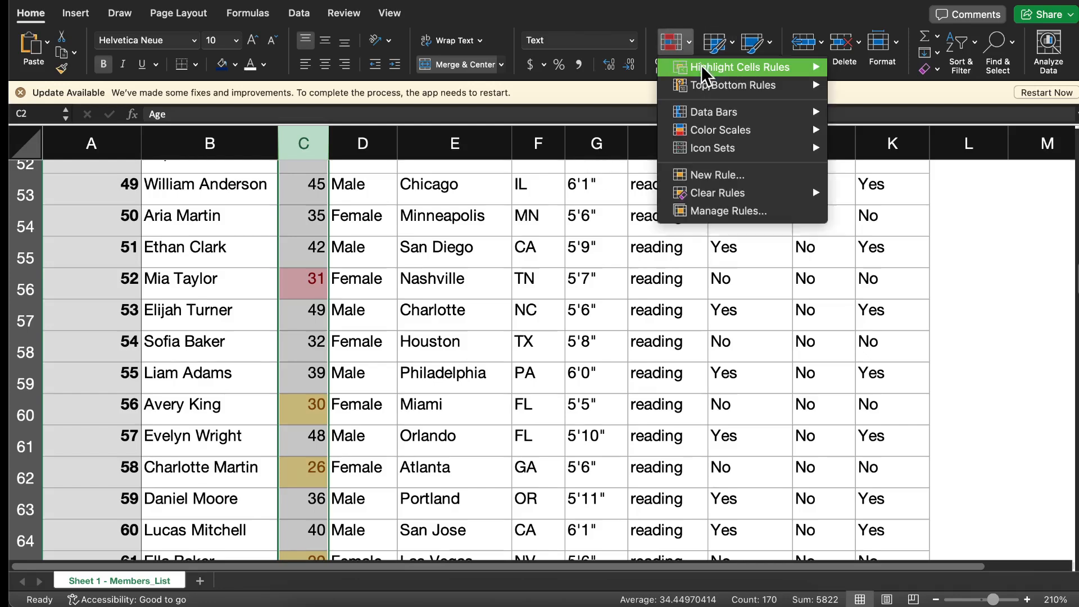
pyautogui.moveTo(806, 68)
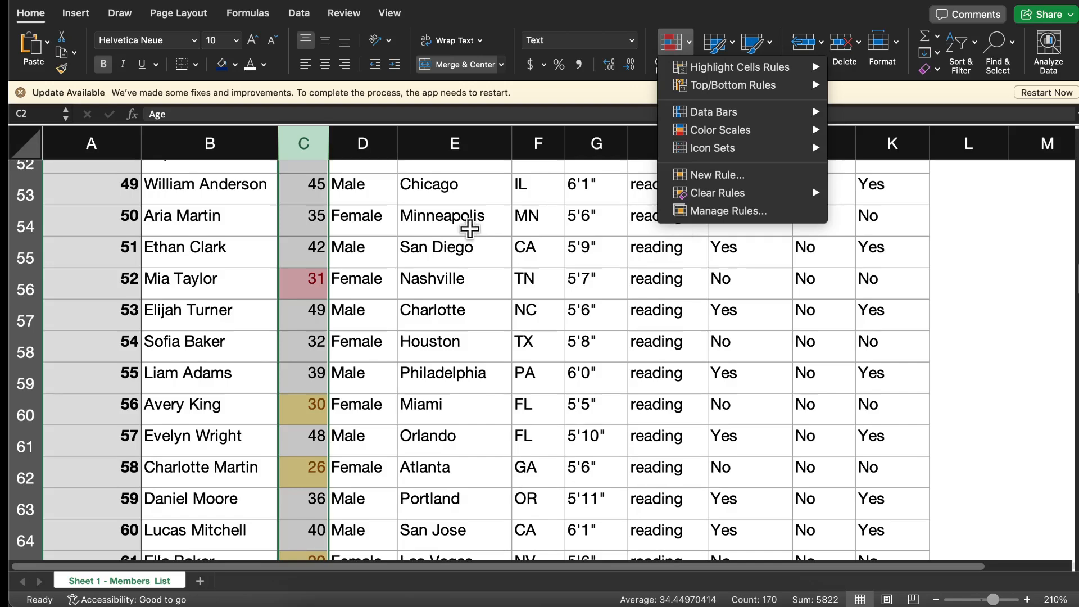
pyautogui.click(615, 231)
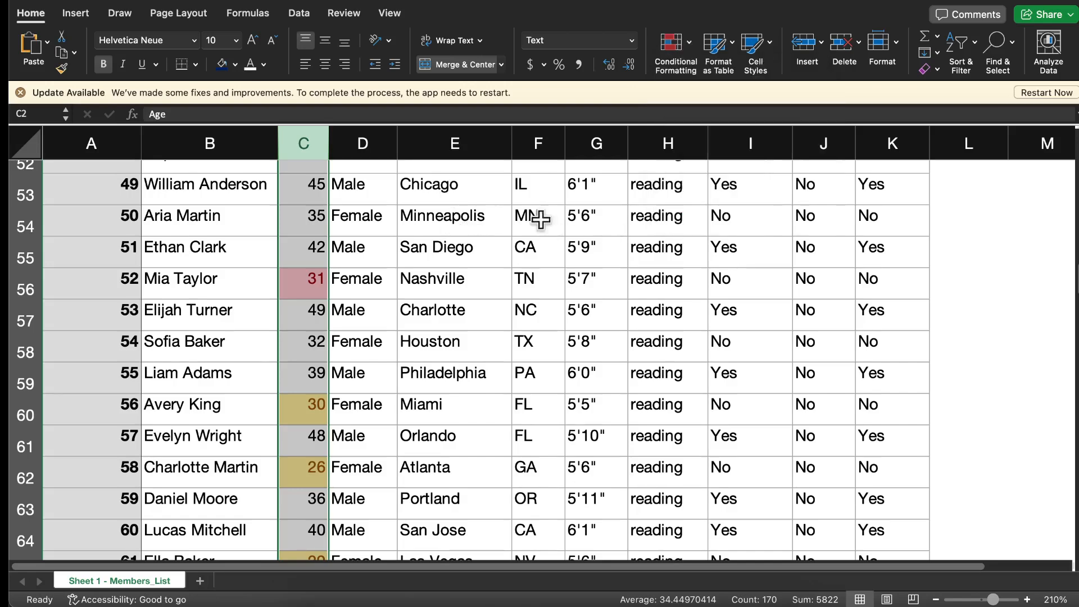
pyautogui.scroll(17, 425, 259)
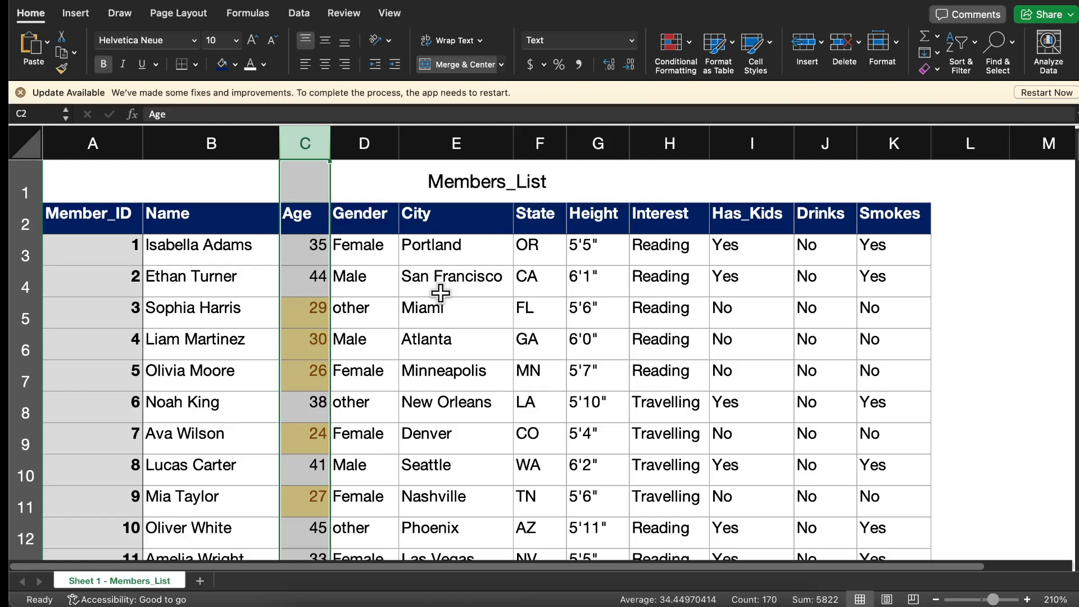
# Add a conditional formatting rule to the City column that gives cells containing "CISCO" a light red fill with dark red text
pyautogui.click(439, 133)
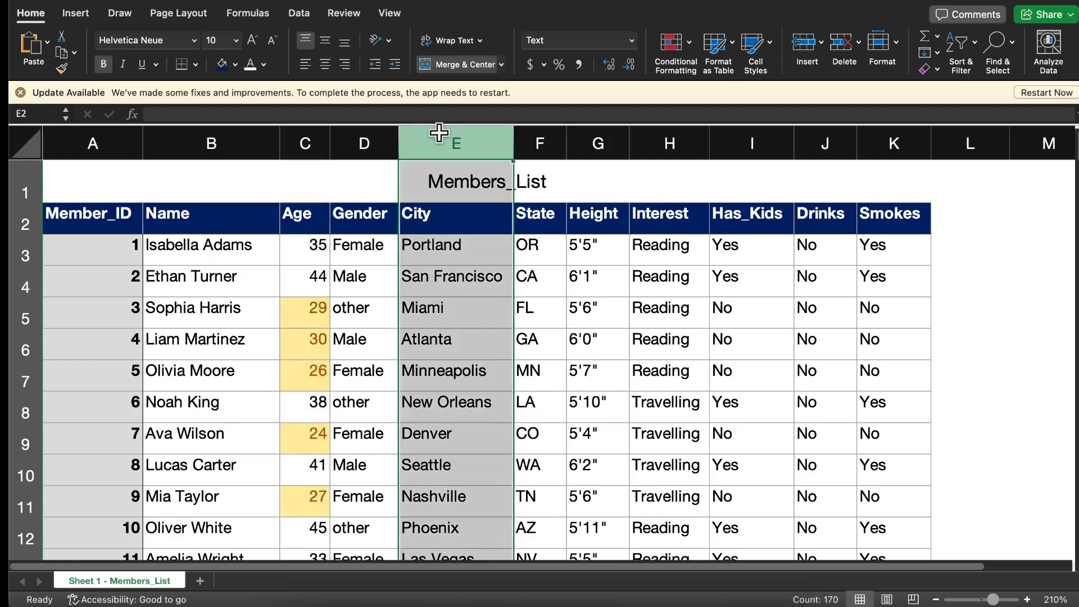
pyautogui.click(689, 50)
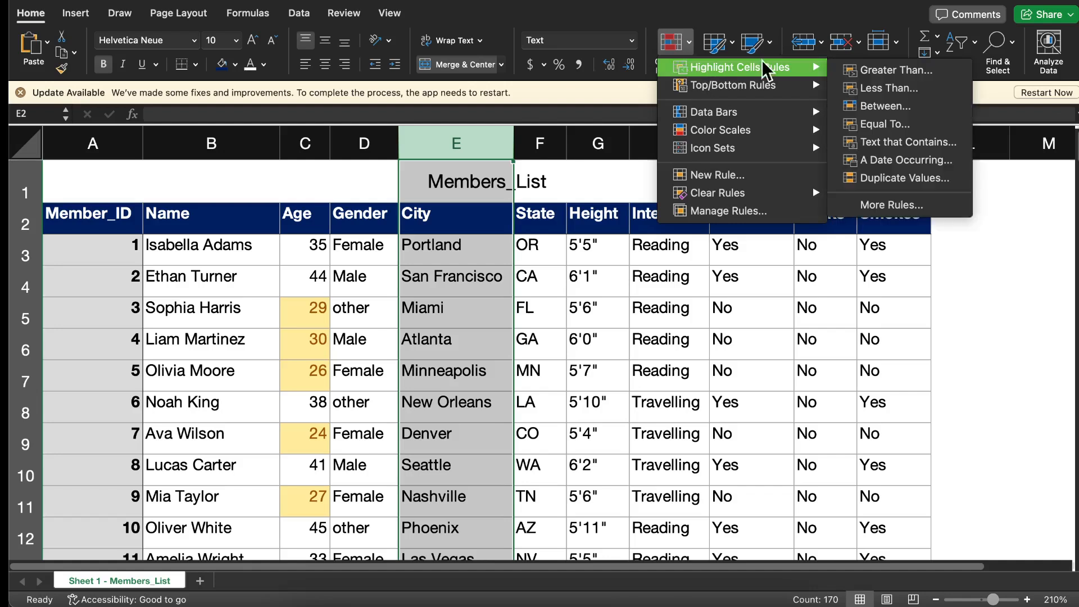
pyautogui.moveTo(813, 67)
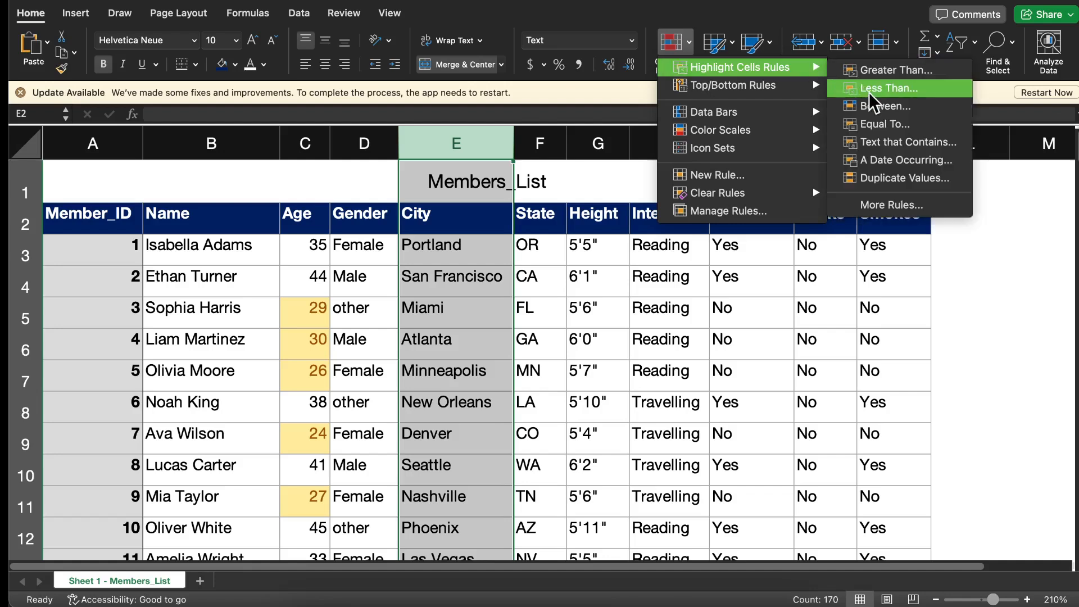
pyautogui.click(903, 147)
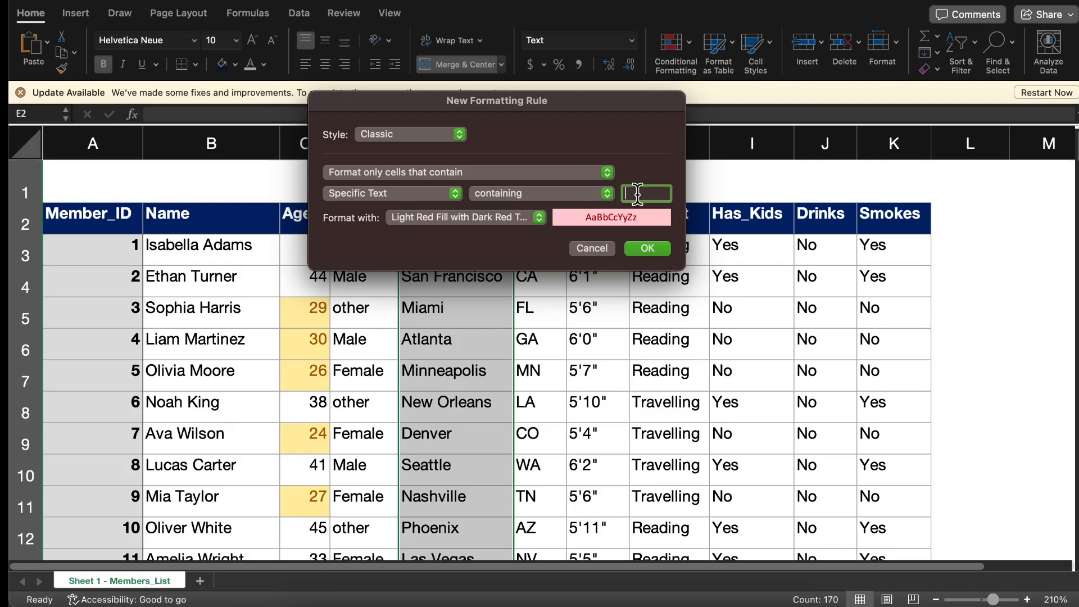
pyautogui.write('CISCO')
pyautogui.click(645, 250)
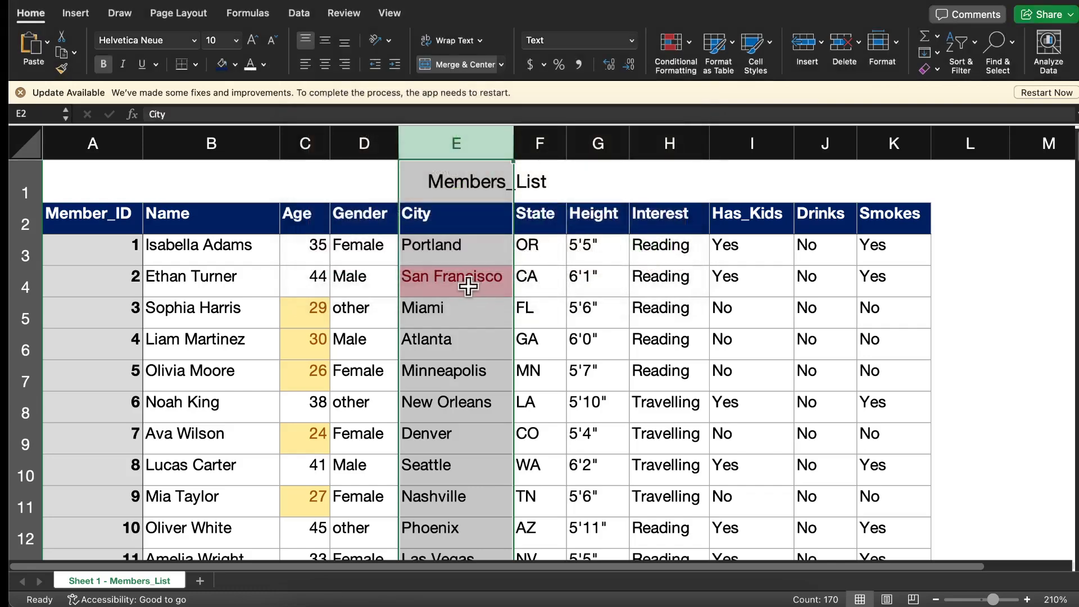
# Check which cities are highlighted by the text rule down the members list
pyautogui.scroll(-10, 470, 287)
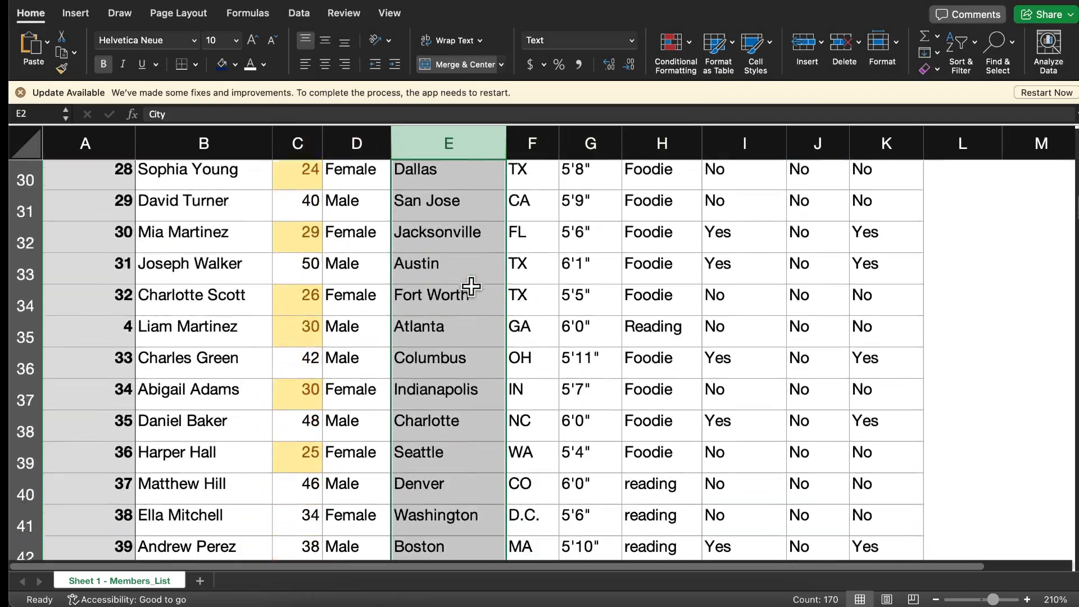
pyautogui.scroll(-11, 471, 287)
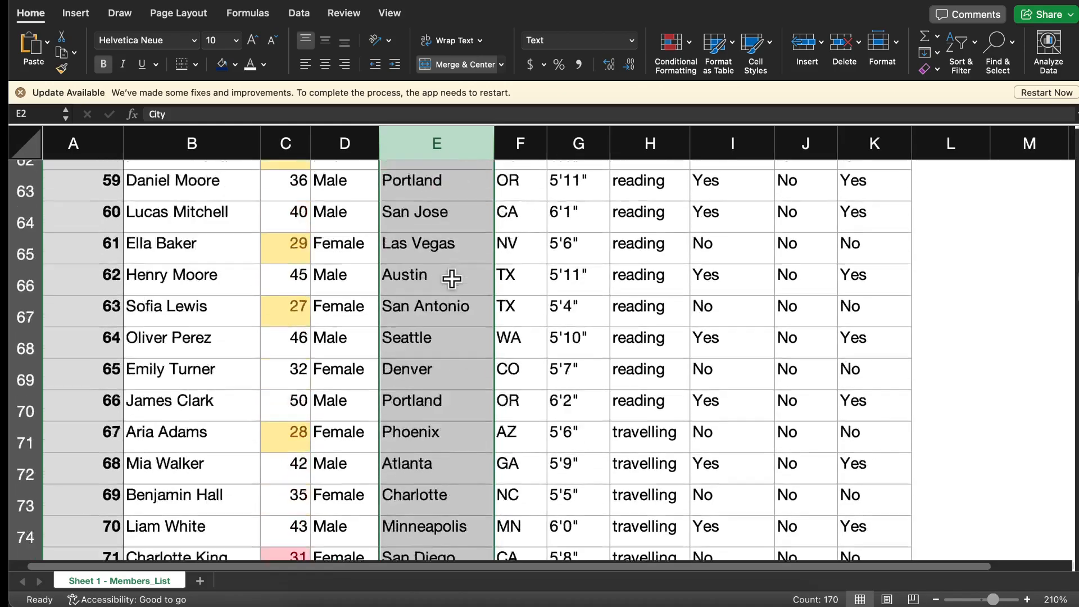
pyautogui.scroll(-15, 452, 279)
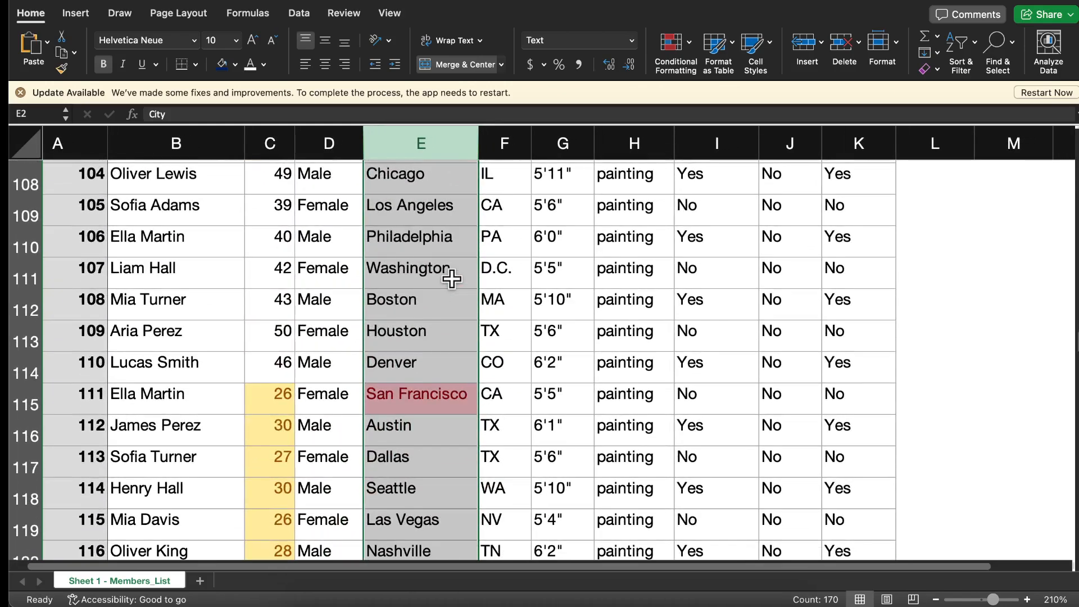
pyautogui.scroll(-8, 452, 279)
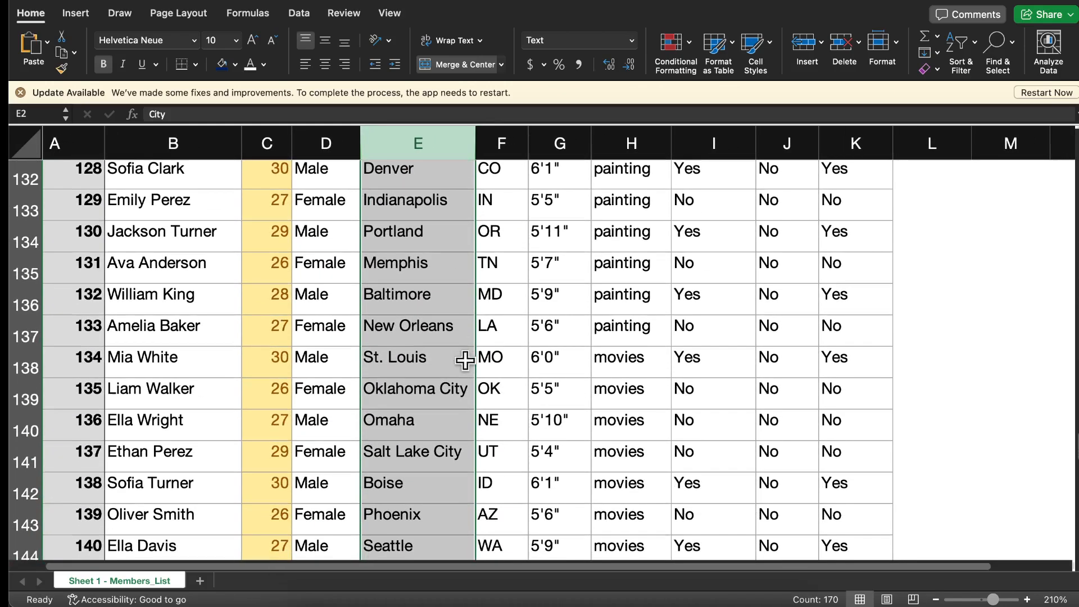
# Open a duplicate-values highlighting rule for the City column
pyautogui.click(688, 45)
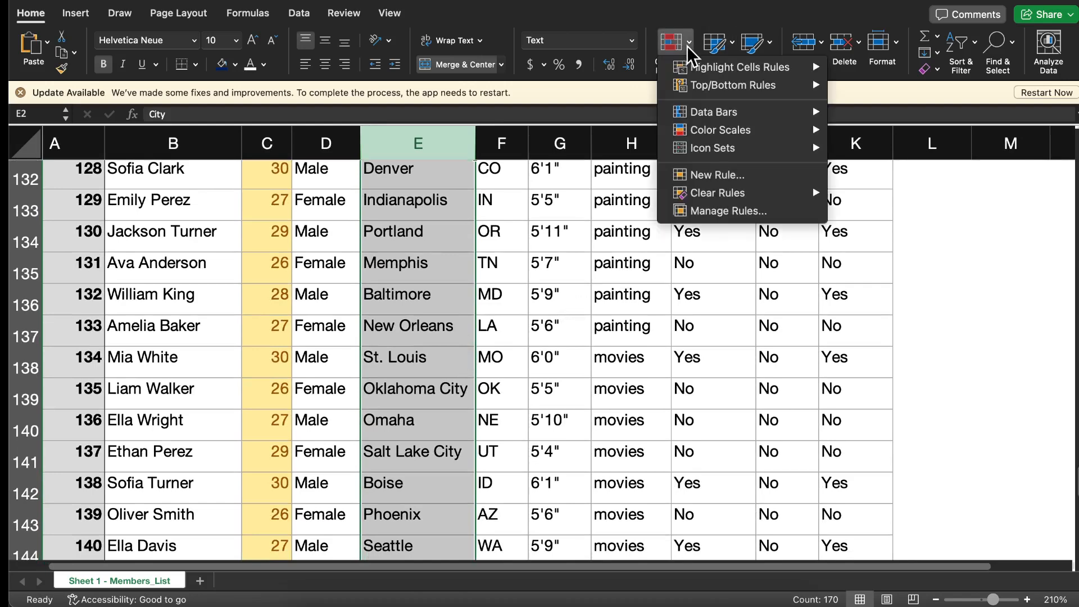
pyautogui.moveTo(694, 69)
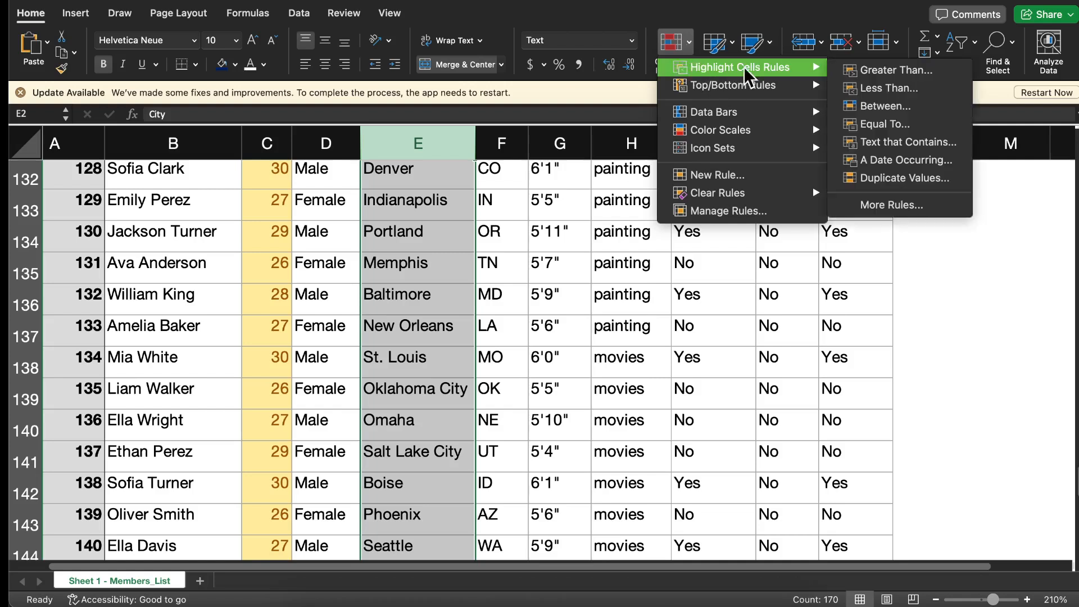
pyautogui.click(894, 179)
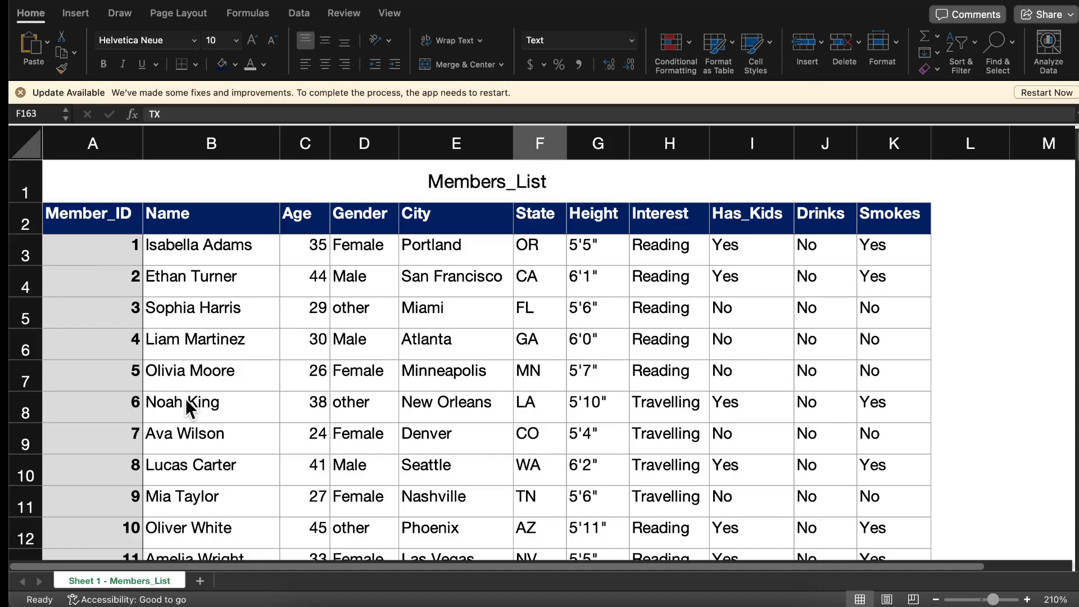
# Add a conditional formatting rule that highlights duplicate values in the Name column with a light red fill and dark red text
pyautogui.scroll(-10, 182, 291)
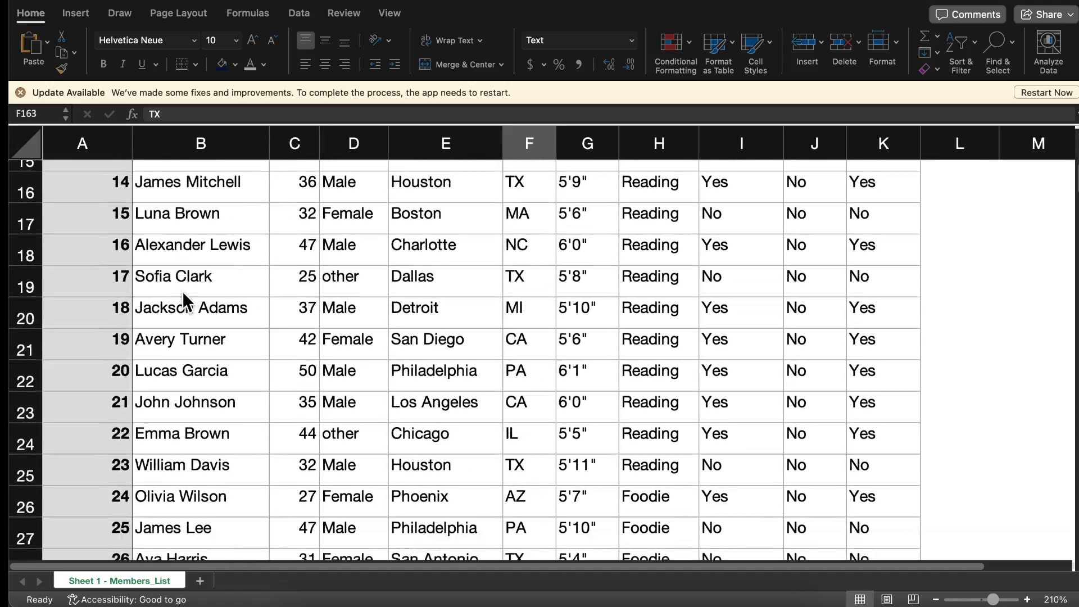
pyautogui.scroll(-20, 183, 291)
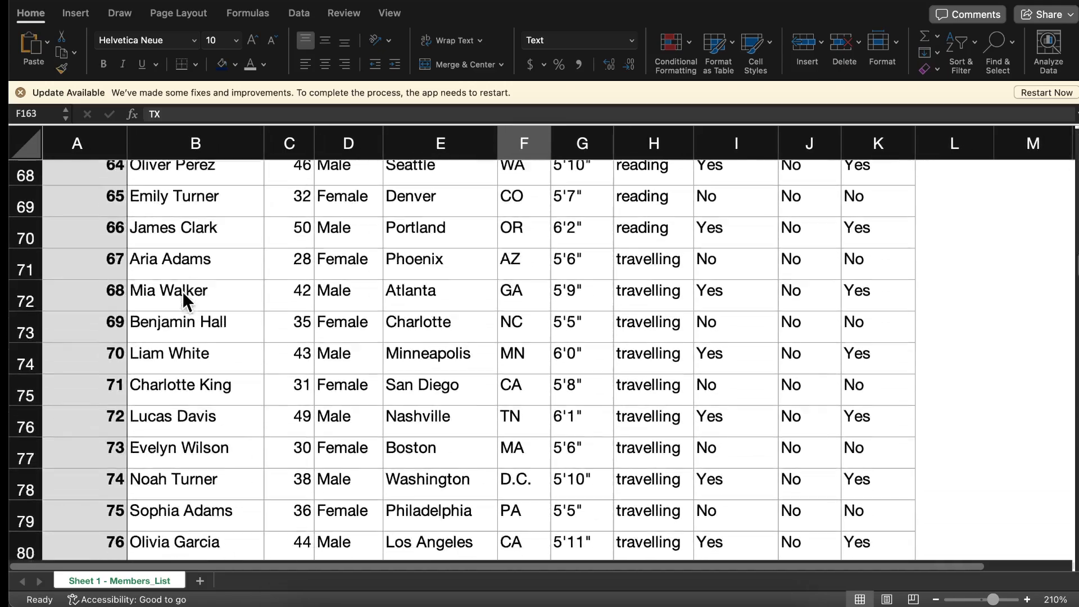
pyautogui.scroll(20, 182, 292)
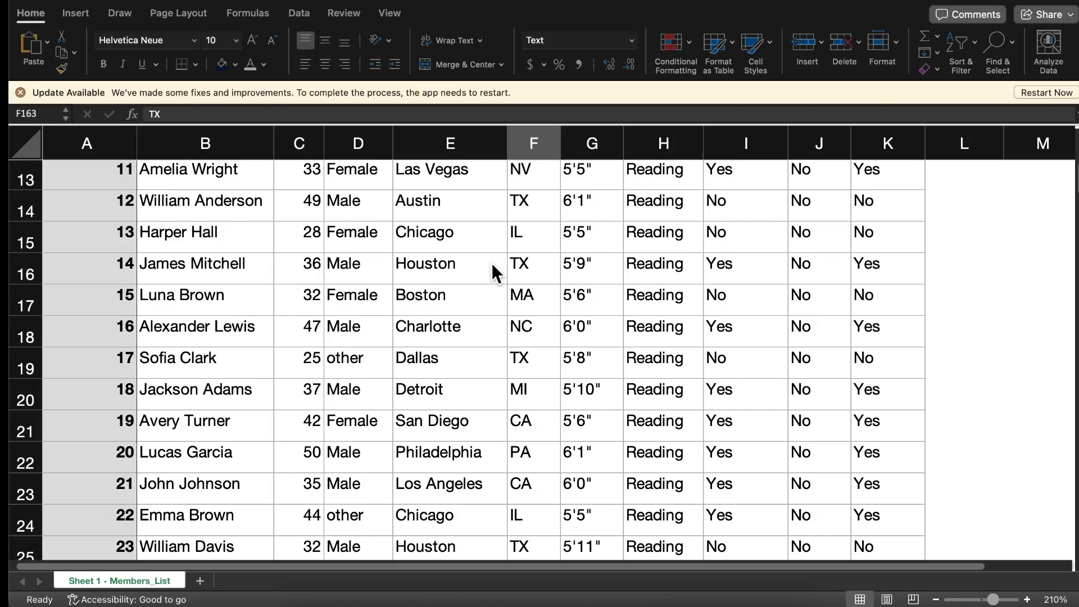
pyautogui.scroll(10, 491, 262)
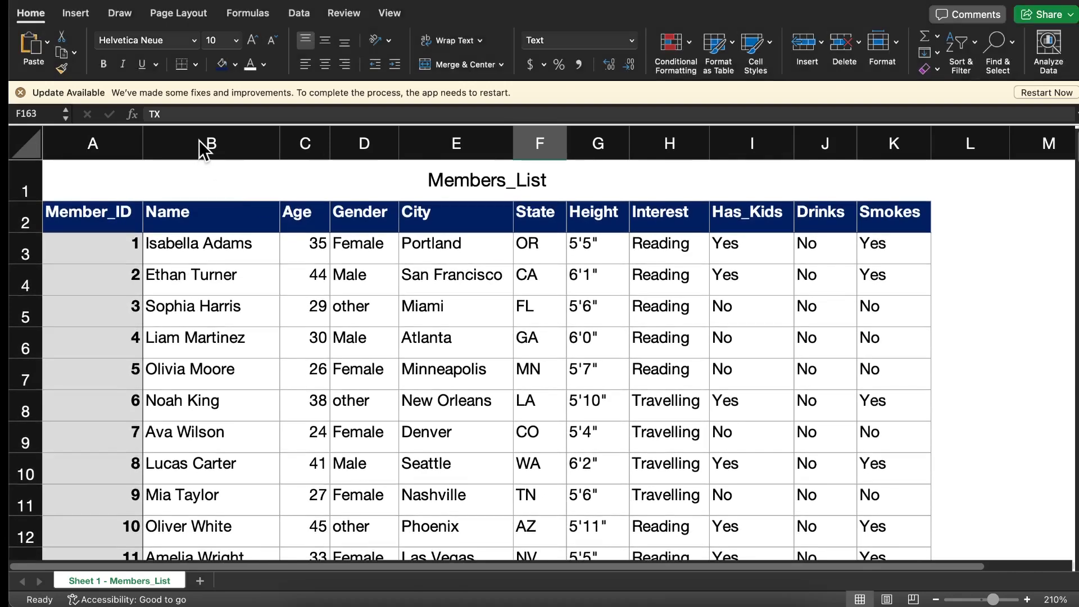
pyautogui.click(200, 142)
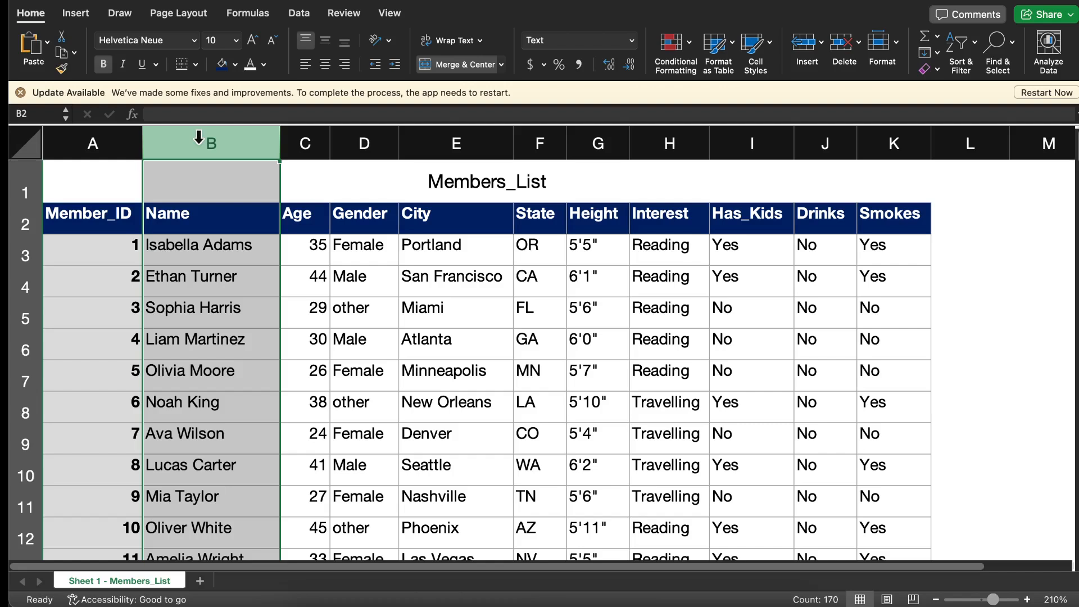
pyautogui.click(689, 45)
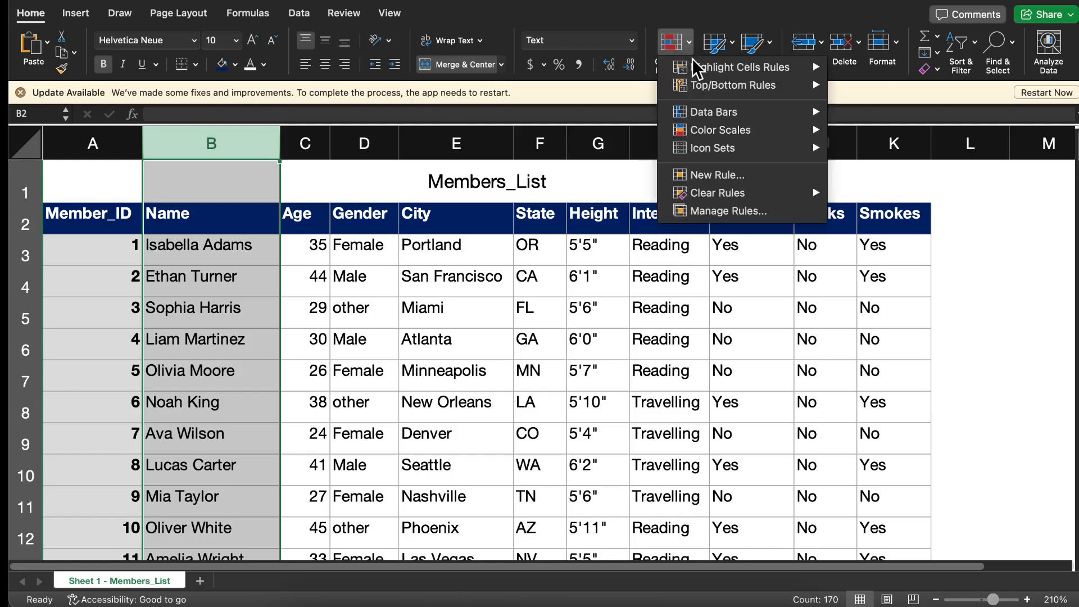
pyautogui.moveTo(779, 67)
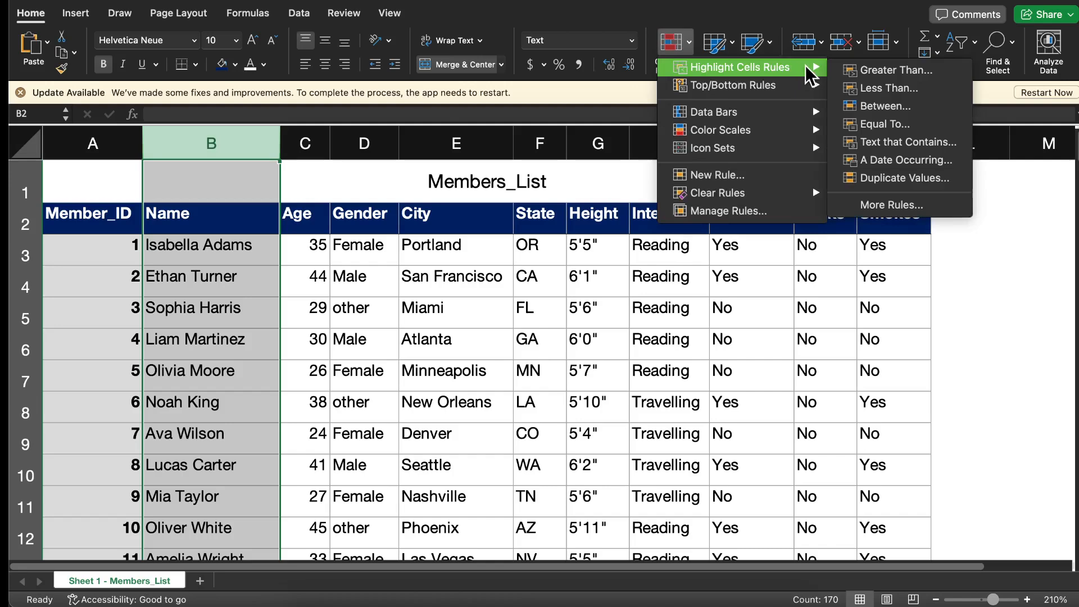
pyautogui.click(910, 178)
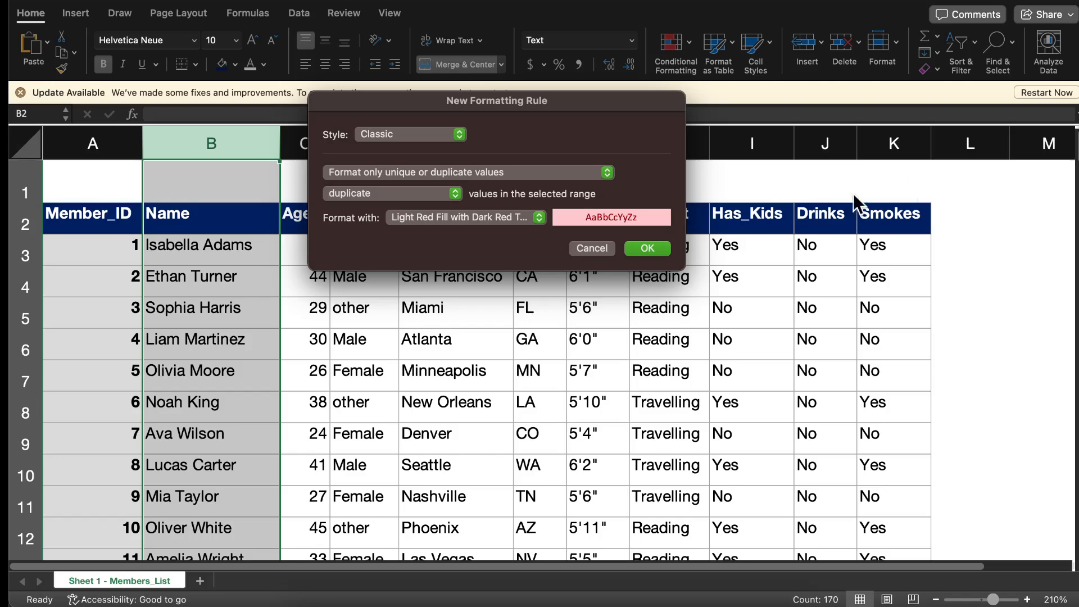
pyautogui.click(647, 248)
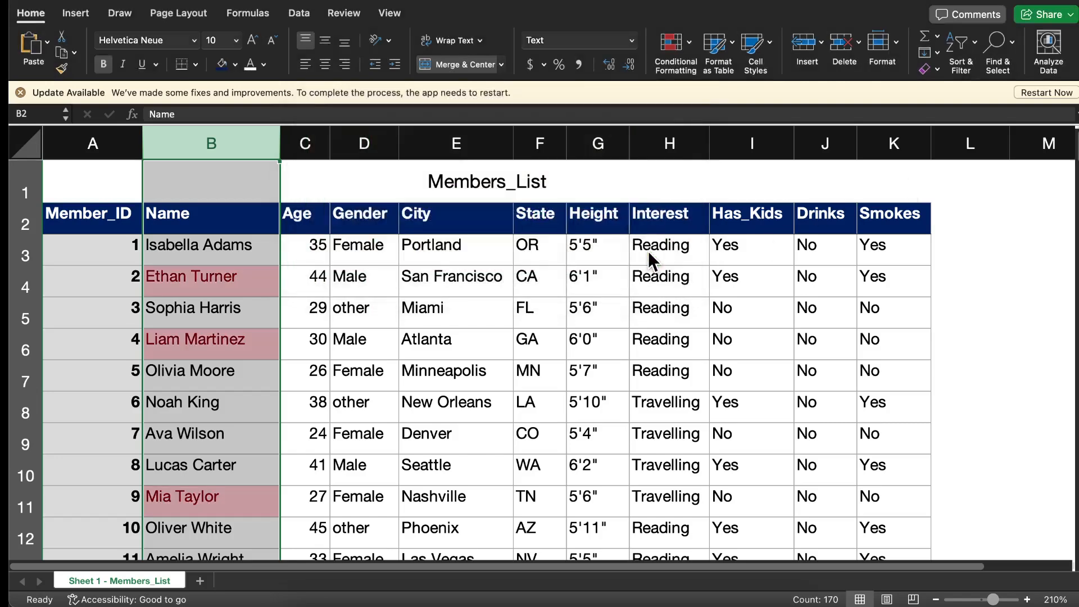
# Examine which names are marked as duplicates down the Name column
pyautogui.scroll(-5, 222, 287)
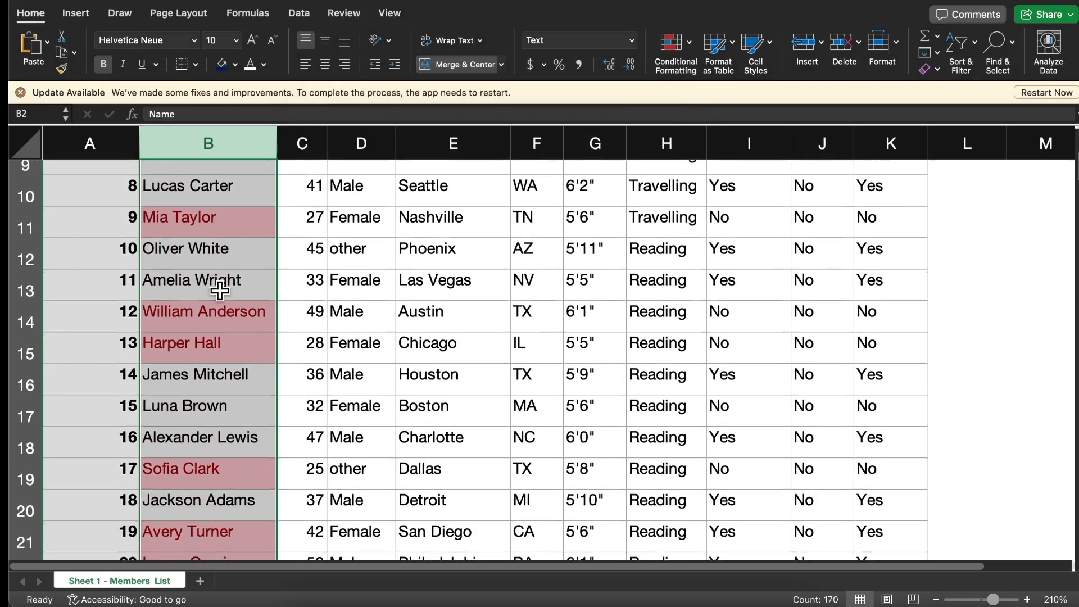
pyautogui.scroll(5, 219, 291)
pyautogui.scroll(-10, 219, 289)
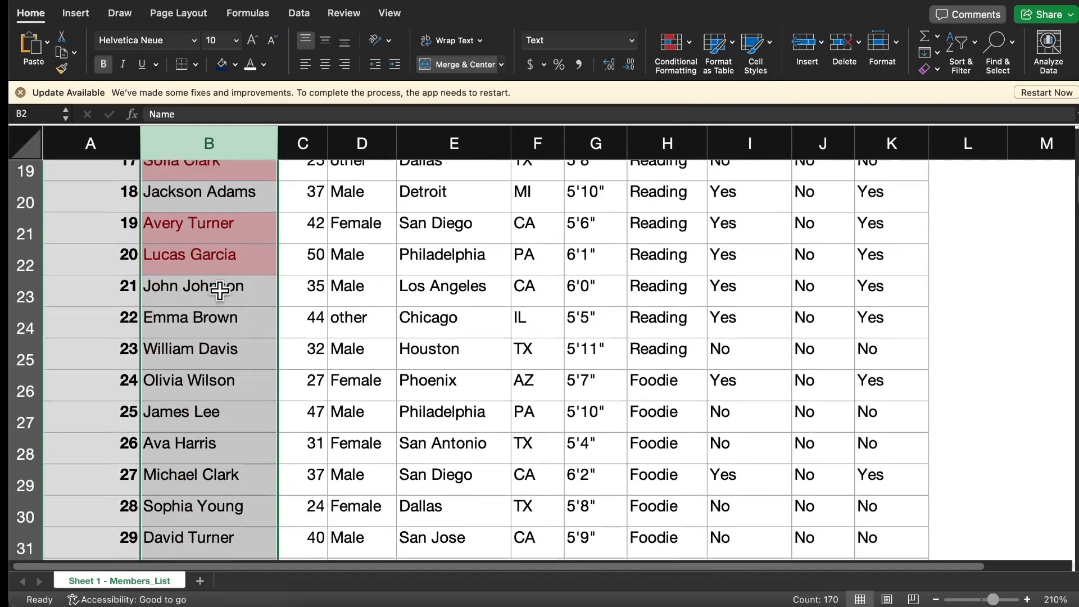
pyautogui.scroll(10, 220, 289)
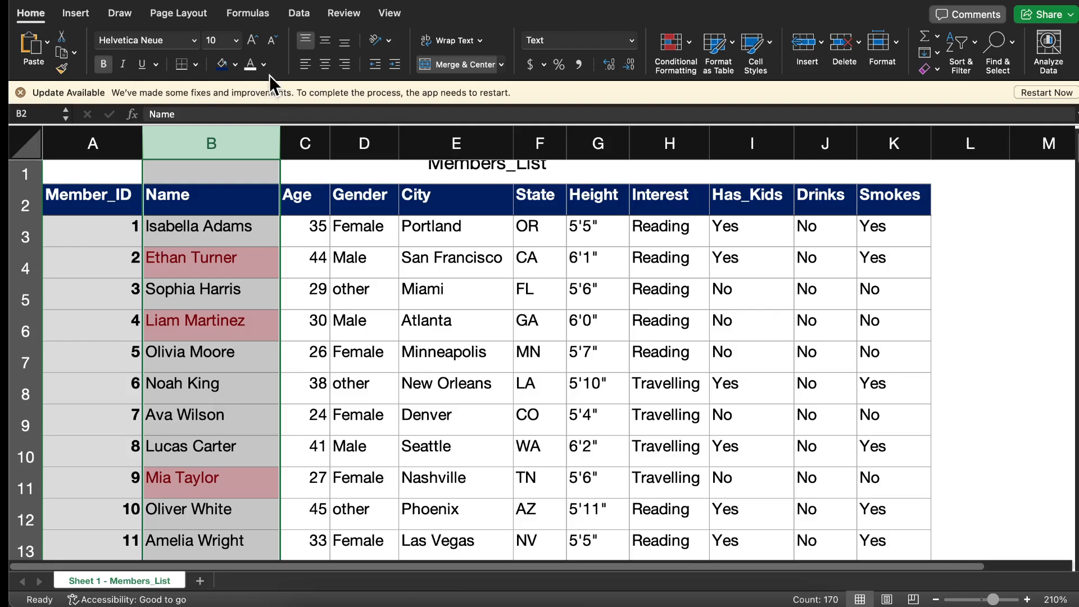
pyautogui.click(299, 15)
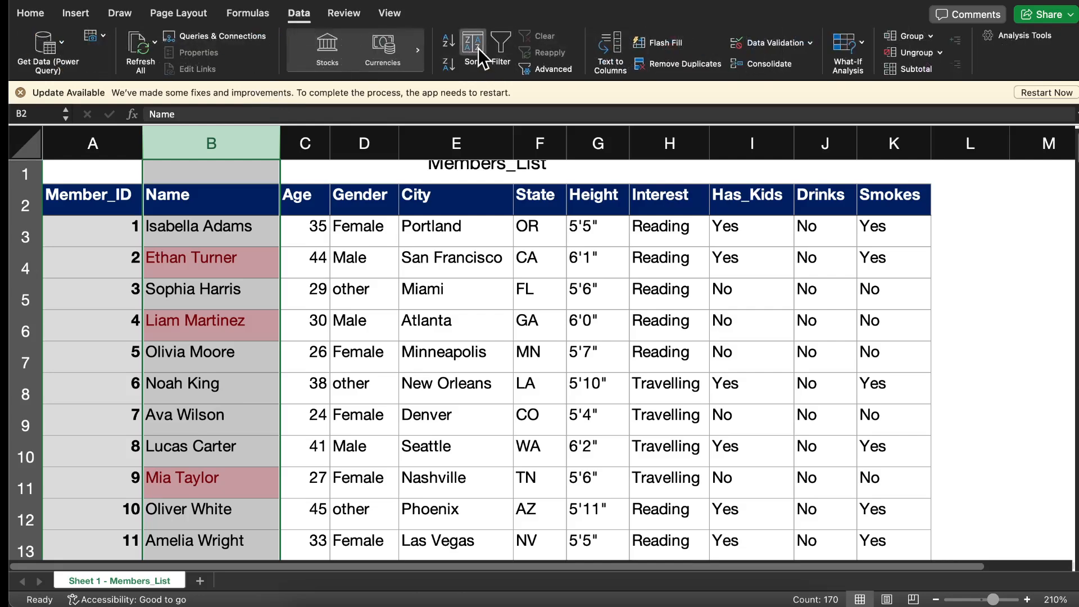
pyautogui.click(478, 48)
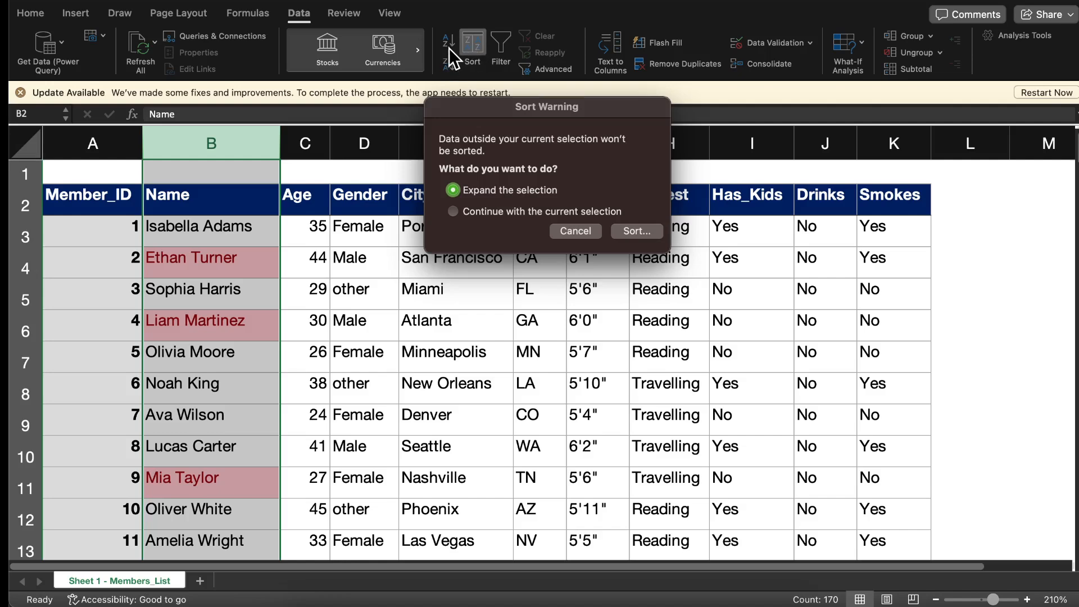
pyautogui.click(628, 234)
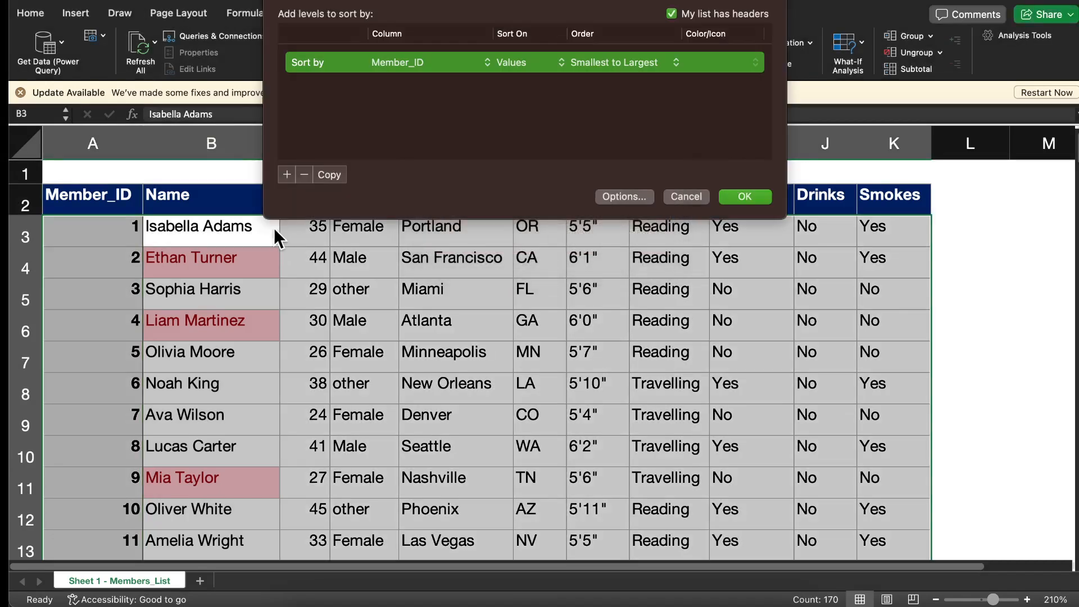
pyautogui.click(679, 201)
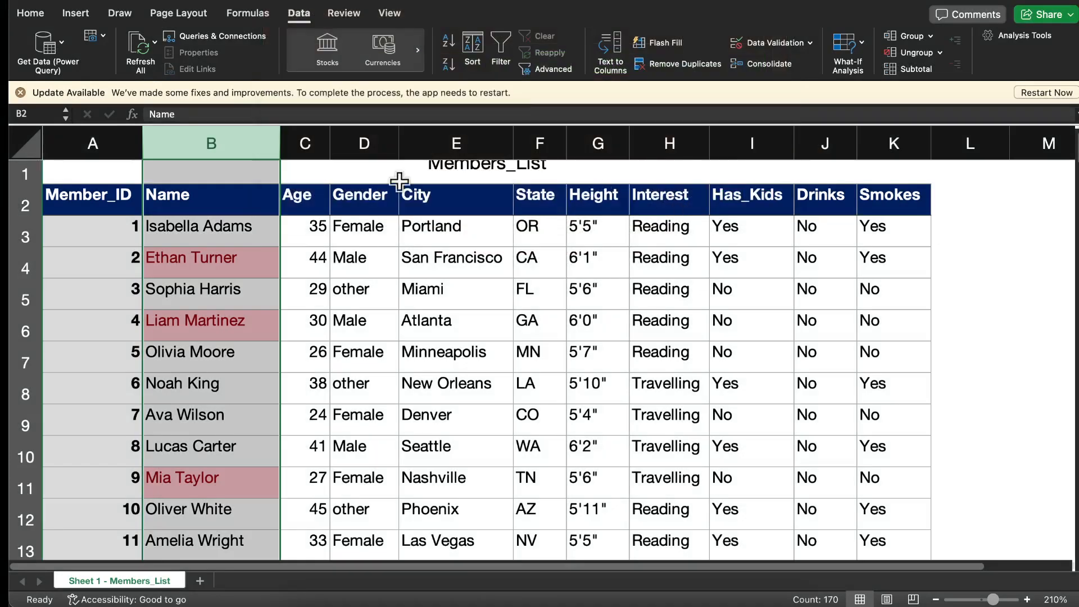
# Select the whole members table and sort it by the Name column's cell color, with No Cell Color on top
pyautogui.click(84, 197)
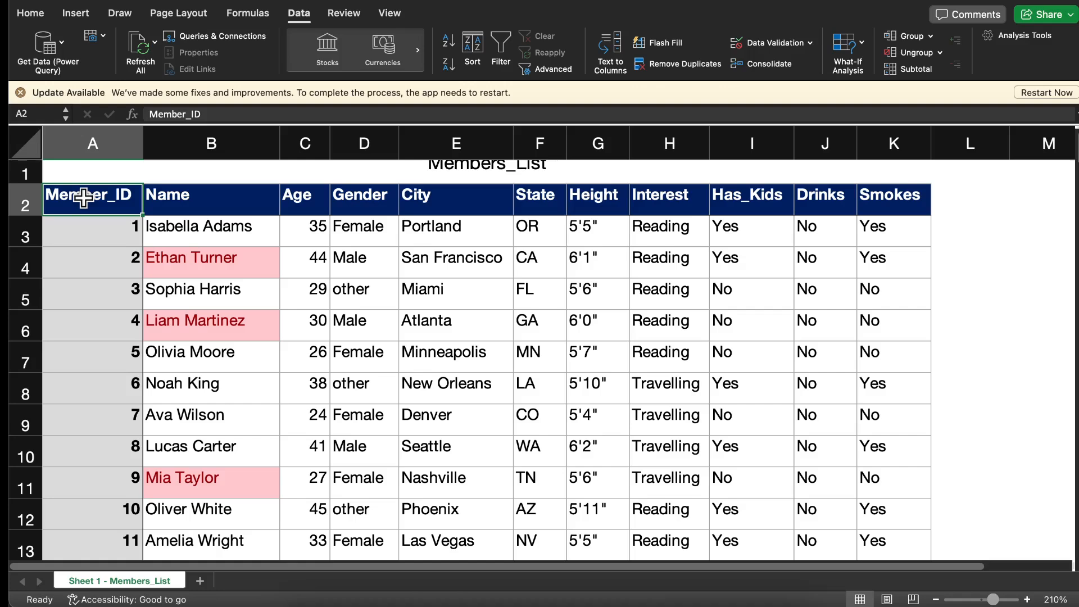
pyautogui.hotkey('ctrl', 'shift', 'Right')
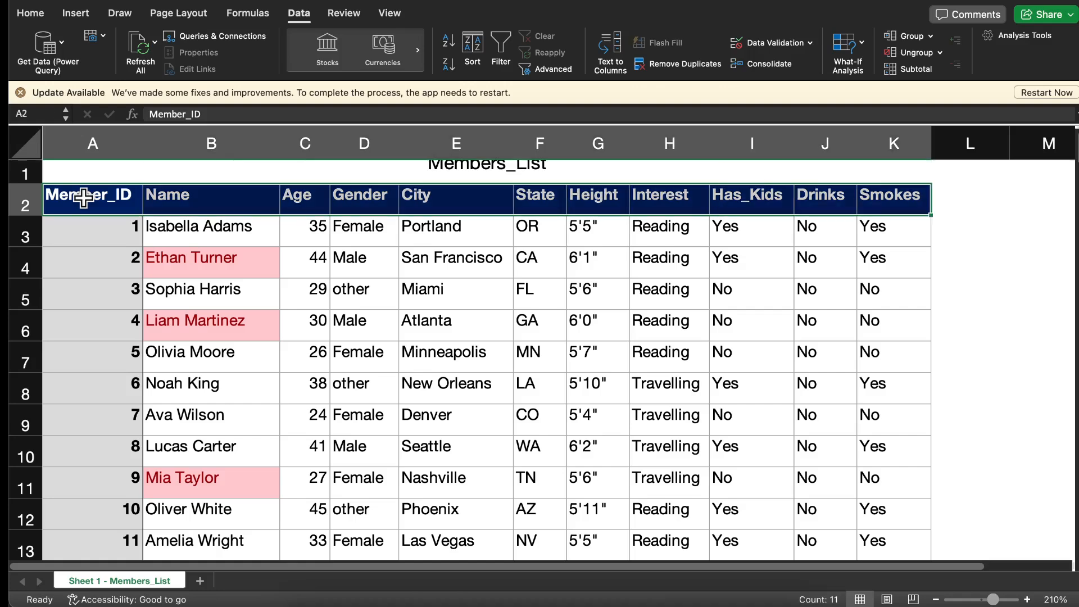
pyautogui.hotkey('ctrl', 'shift', 'Down')
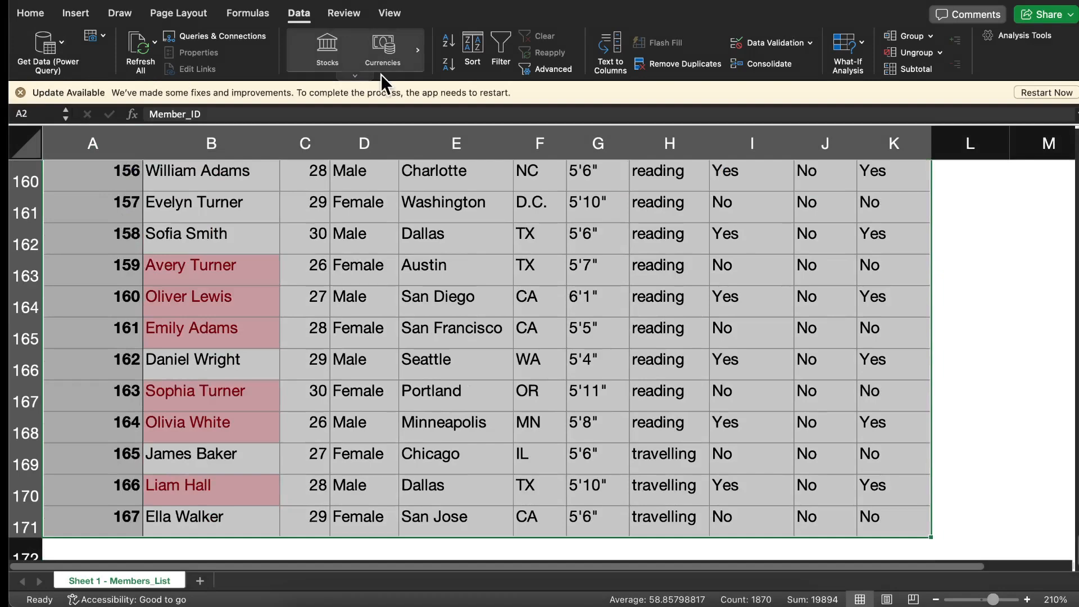
pyautogui.click(468, 45)
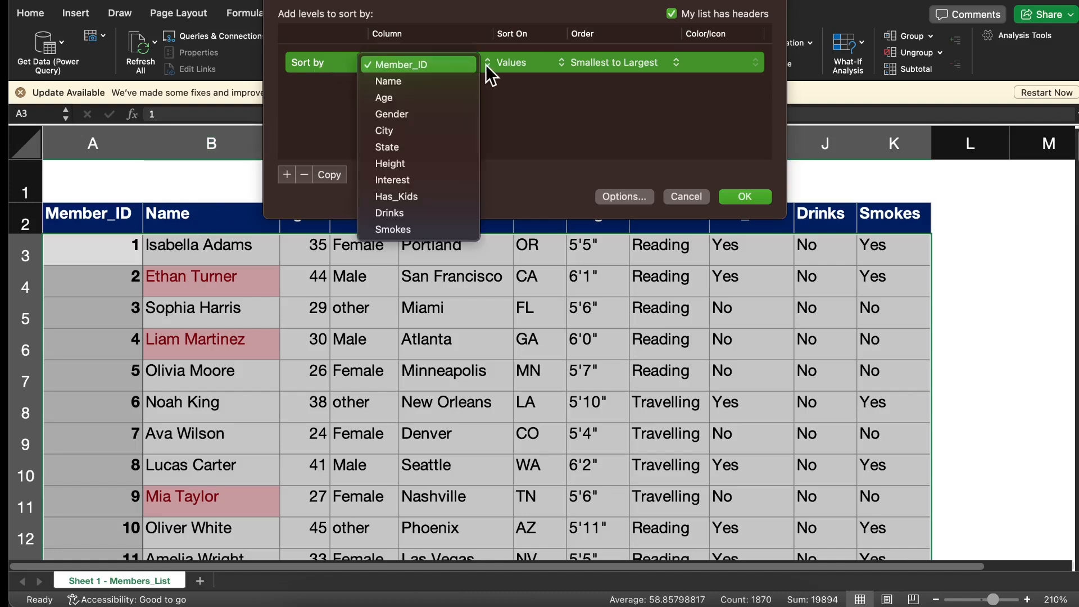
pyautogui.click(465, 84)
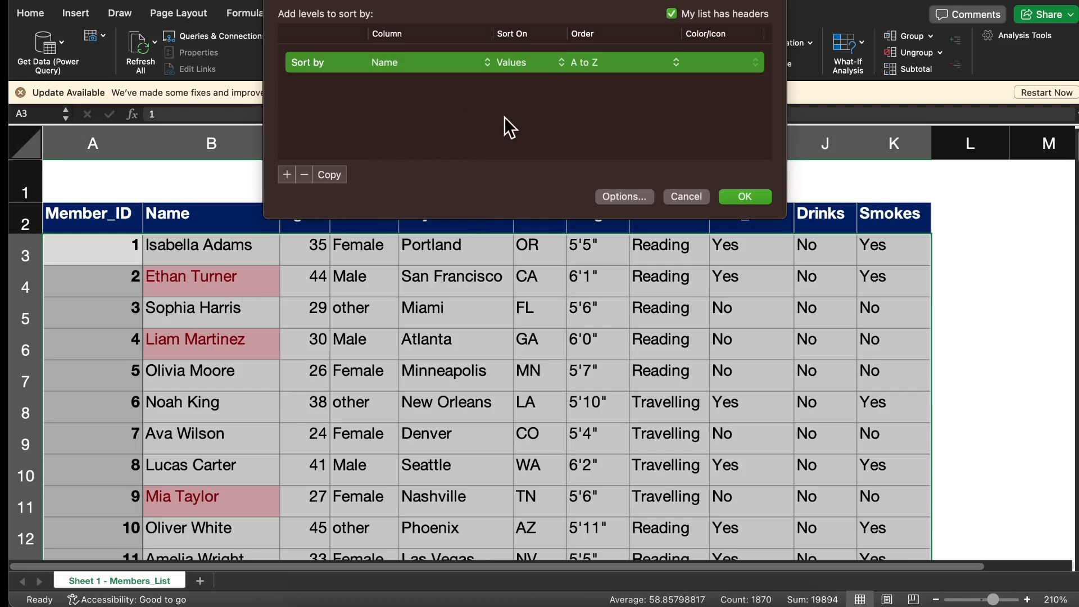
pyautogui.click(561, 67)
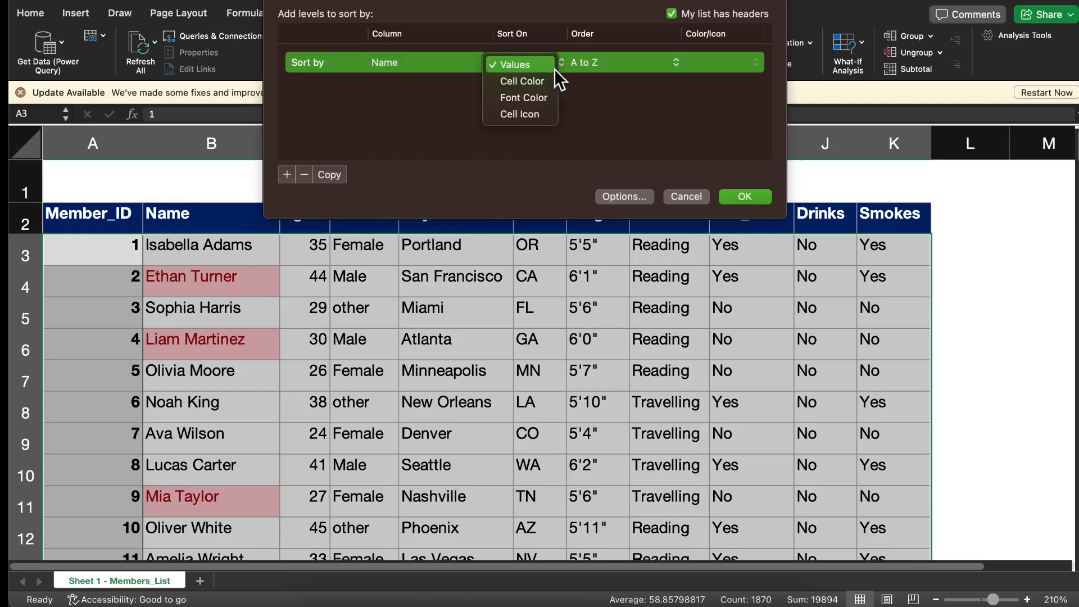
pyautogui.click(544, 82)
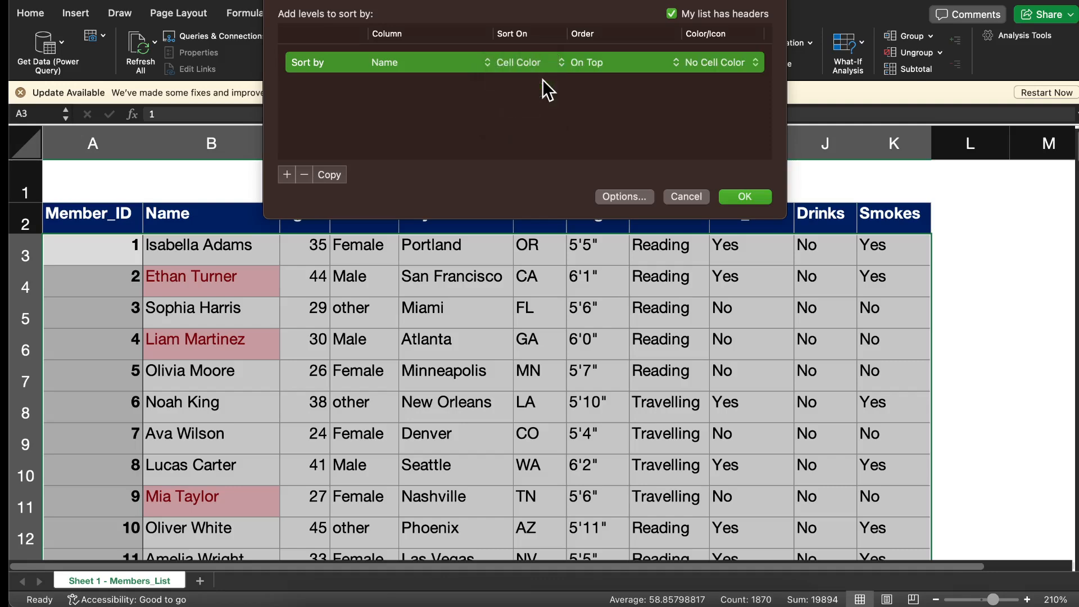
pyautogui.click(745, 197)
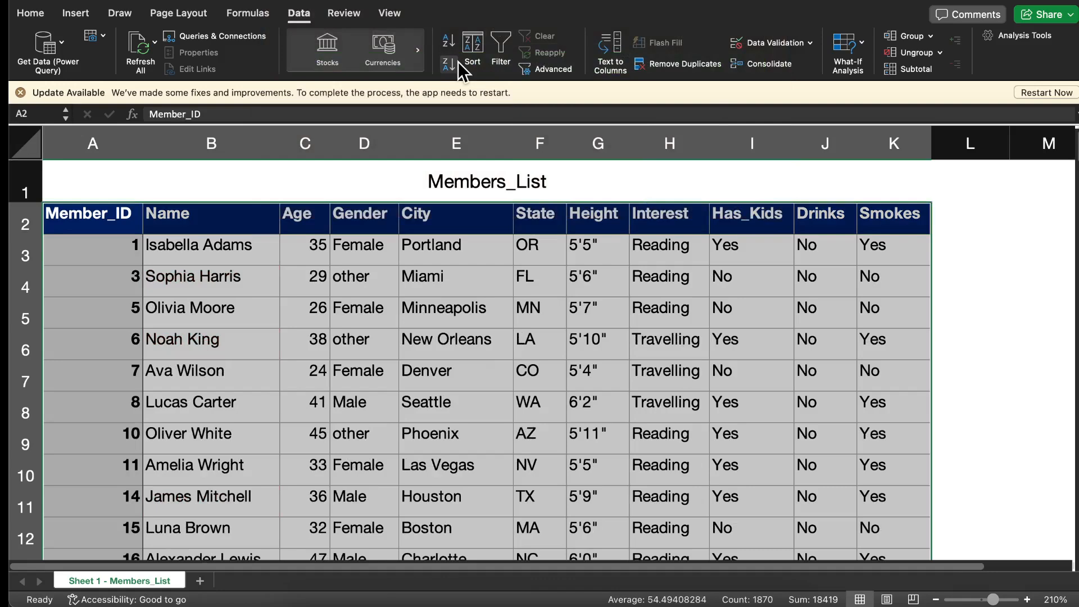
# Sort the members table by Member_ID in descending order, switch it to ascending, and check the rows
pyautogui.click(454, 65)
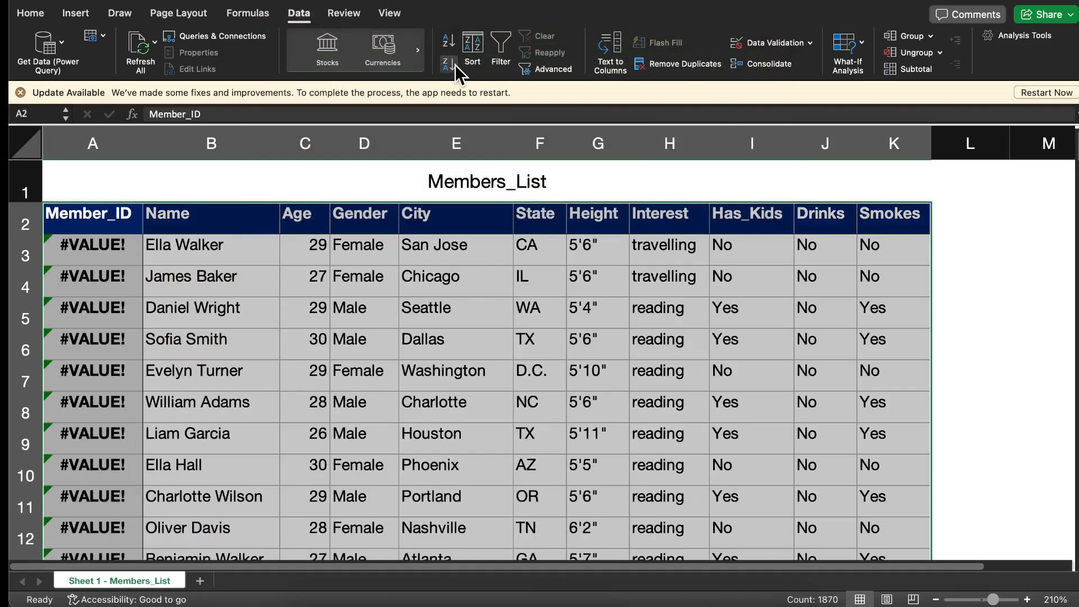
pyautogui.click(452, 43)
pyautogui.scroll(-15, 419, 156)
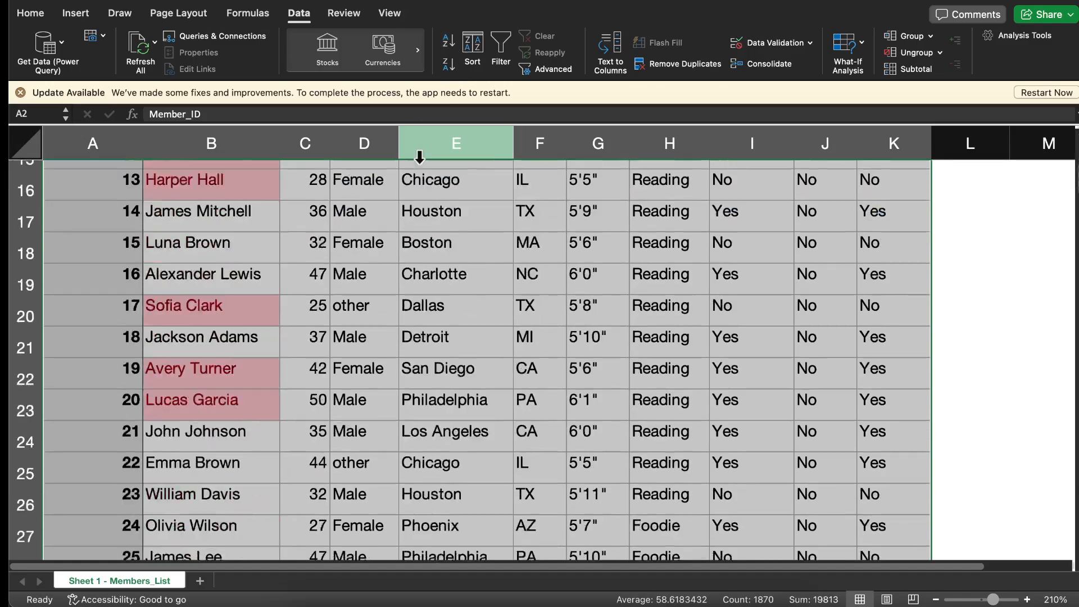
pyautogui.scroll(-20, 419, 156)
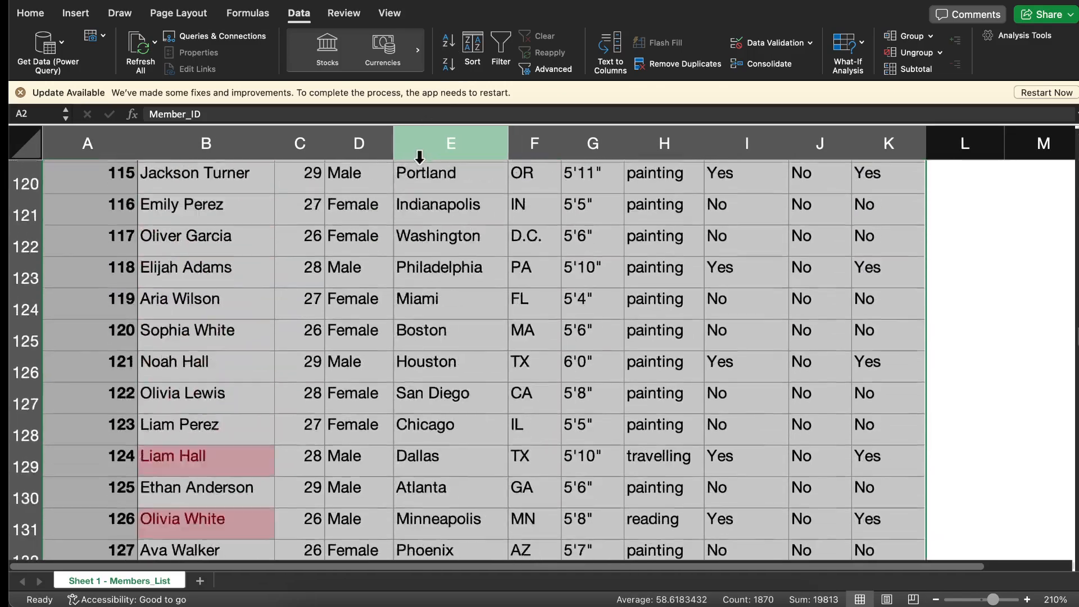
pyautogui.scroll(20, 420, 155)
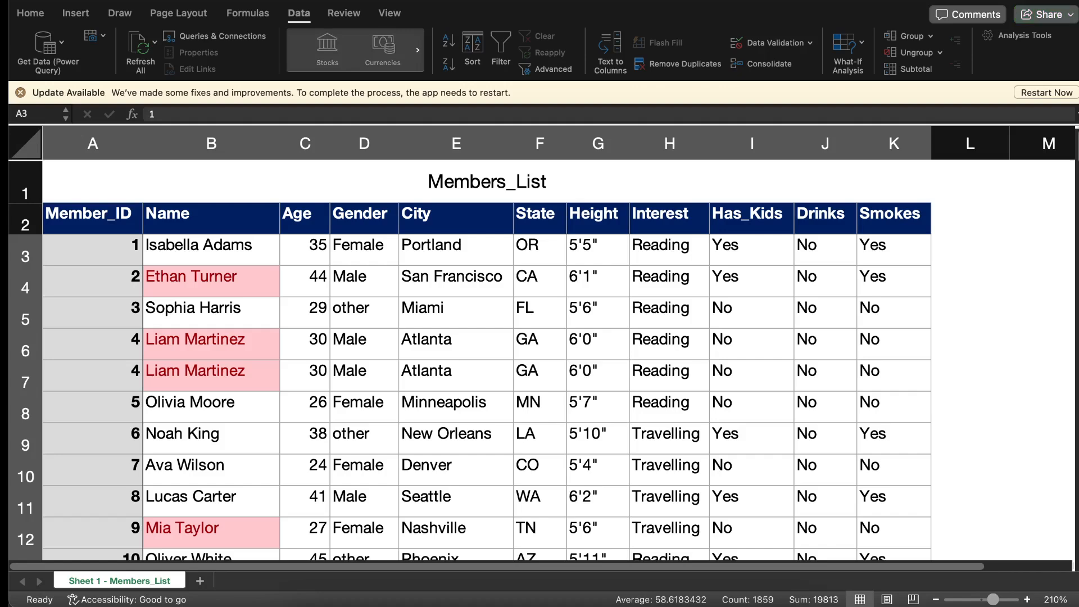
# Sort the members table by the Name column's cell color, with the Rose cells on top
pyautogui.click(71, 216)
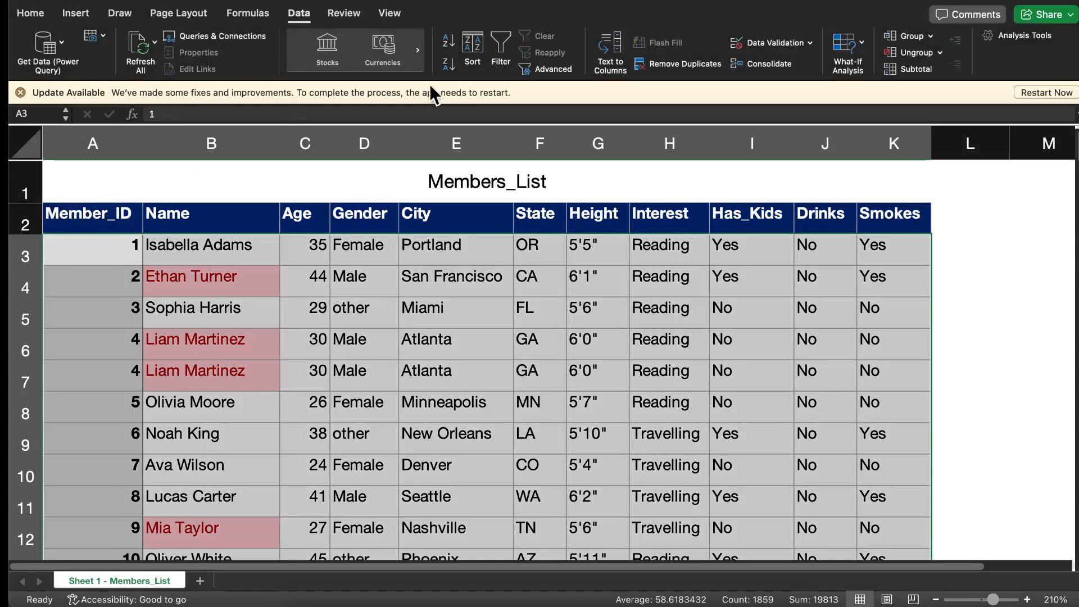
pyautogui.click(473, 51)
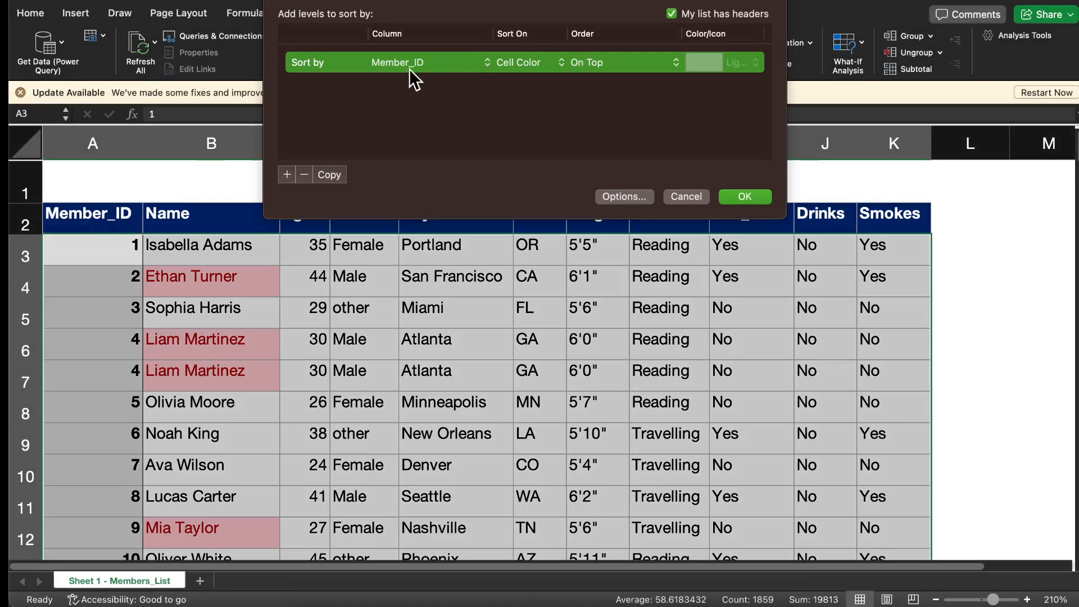
pyautogui.click(484, 65)
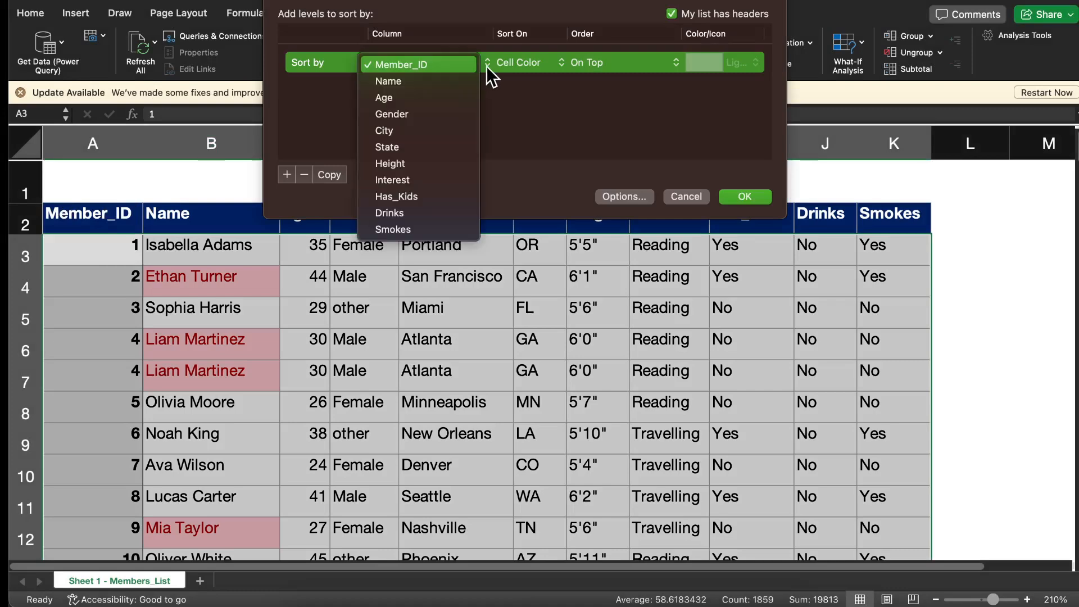
pyautogui.click(450, 86)
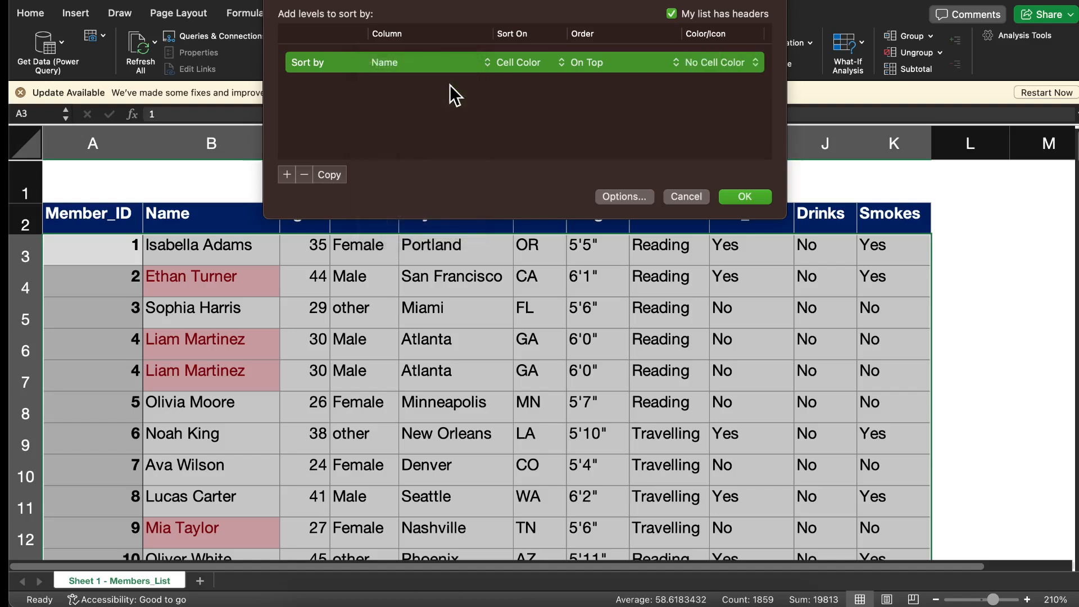
pyautogui.click(547, 64)
pyautogui.click(547, 66)
pyautogui.click(755, 66)
pyautogui.click(746, 82)
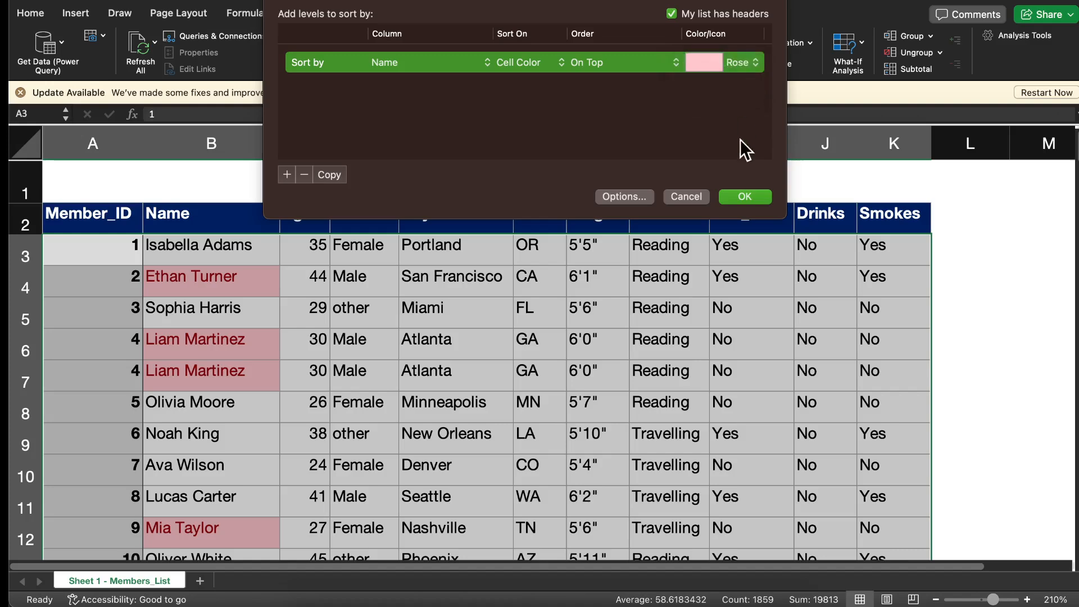
pyautogui.click(748, 201)
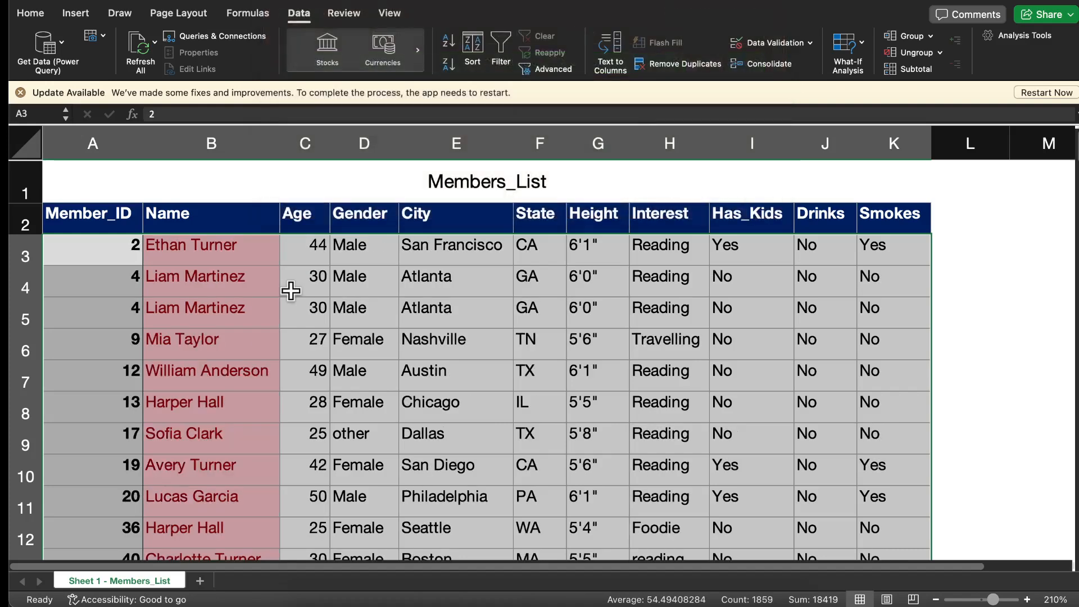
# Examine the highlighted names grouped at the start of the sorted table for repeated member records
pyautogui.scroll(-15, 222, 281)
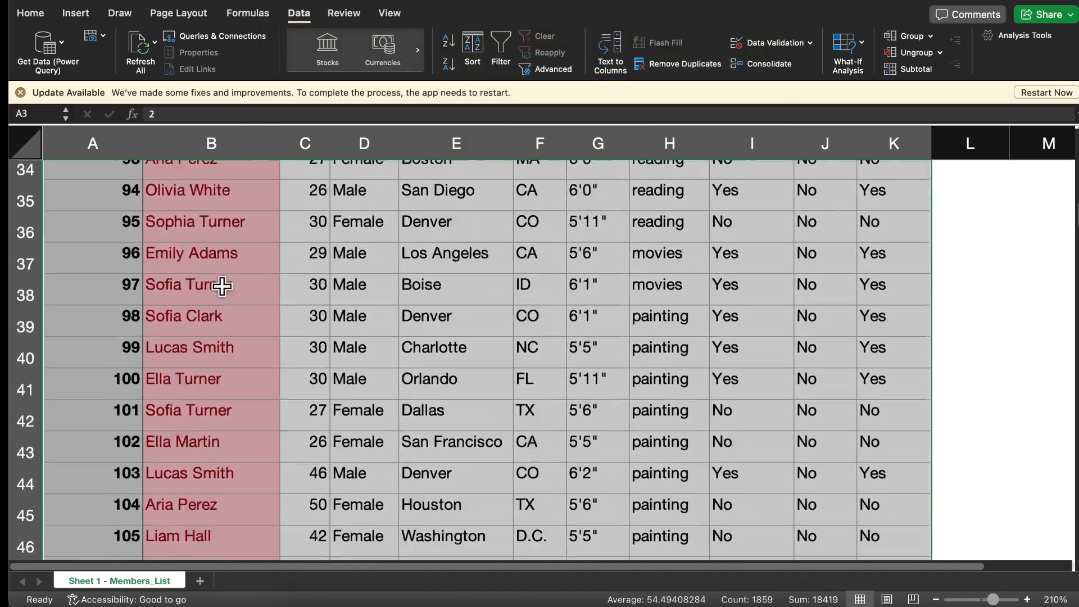
pyautogui.scroll(-5, 222, 285)
pyautogui.scroll(5, 222, 285)
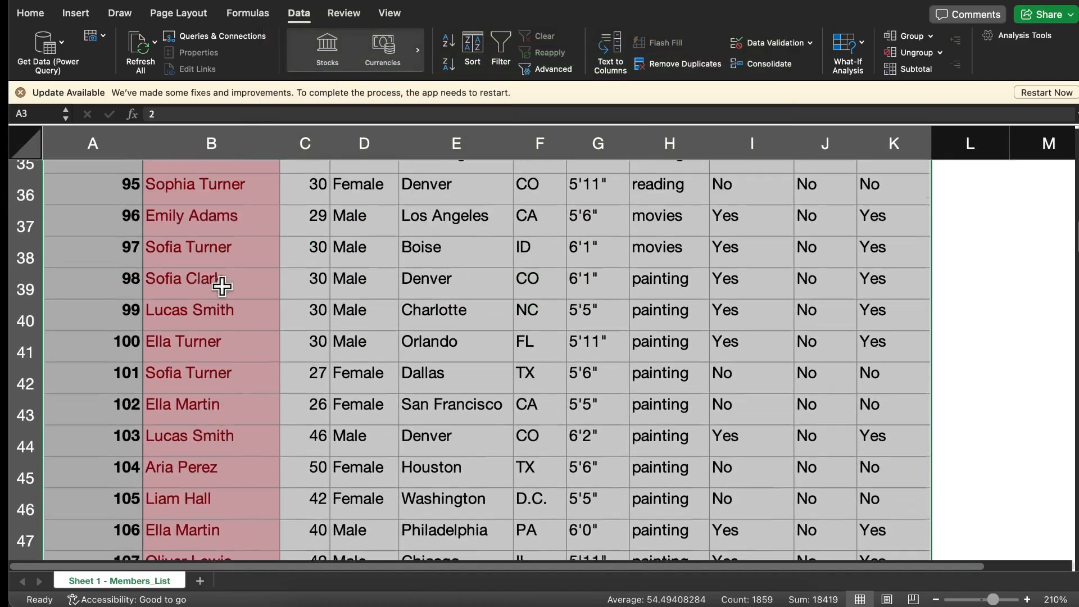
pyautogui.scroll(1, 222, 286)
pyautogui.scroll(-3, 222, 286)
pyautogui.scroll(2, 222, 286)
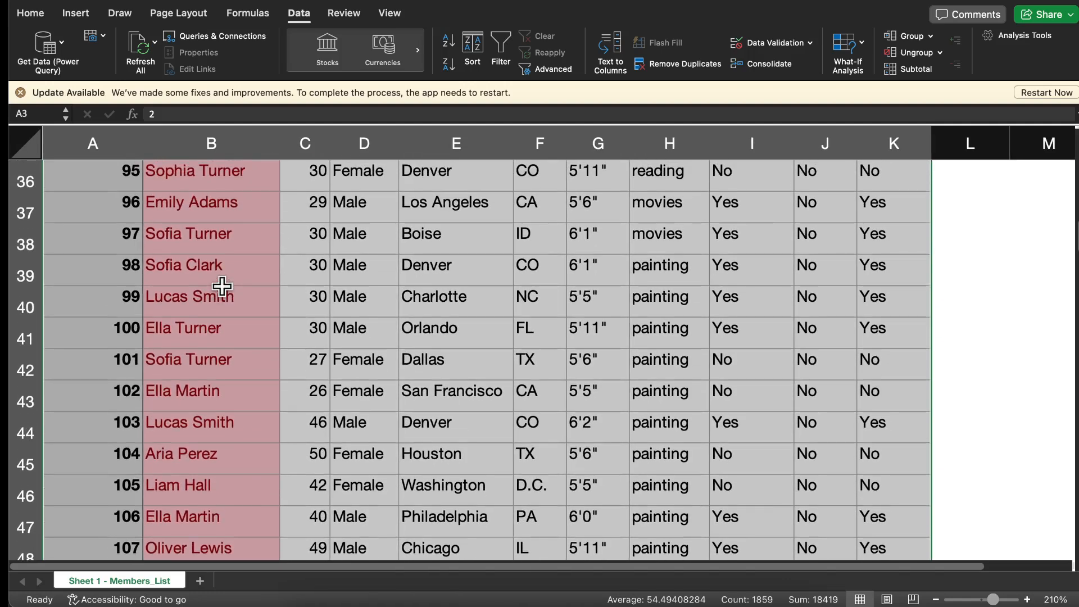
pyautogui.scroll(-1, 222, 285)
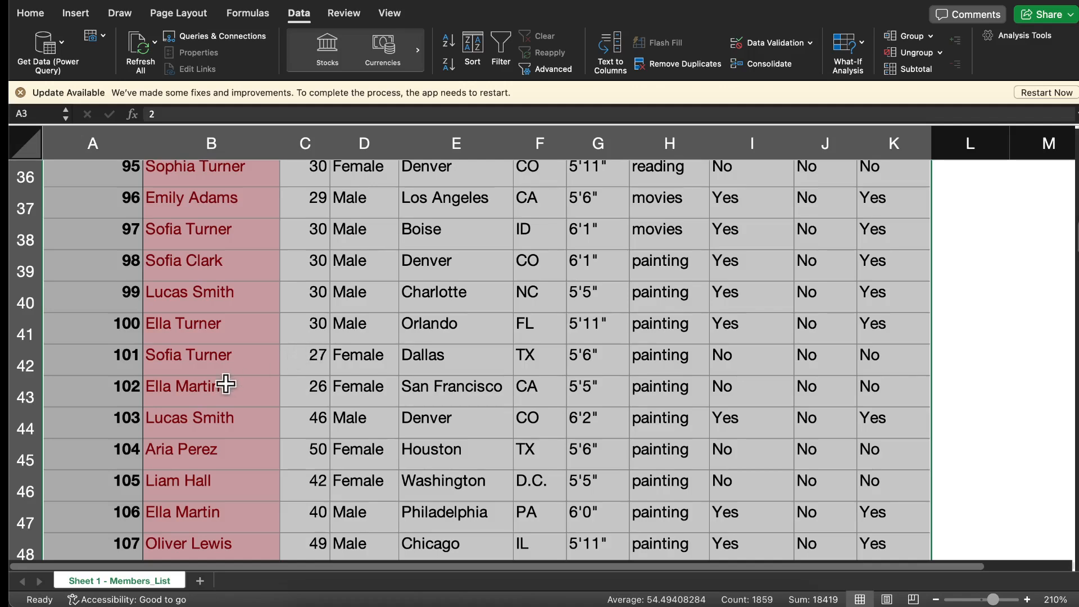
pyautogui.scroll(-6, 224, 381)
pyautogui.scroll(17, 226, 383)
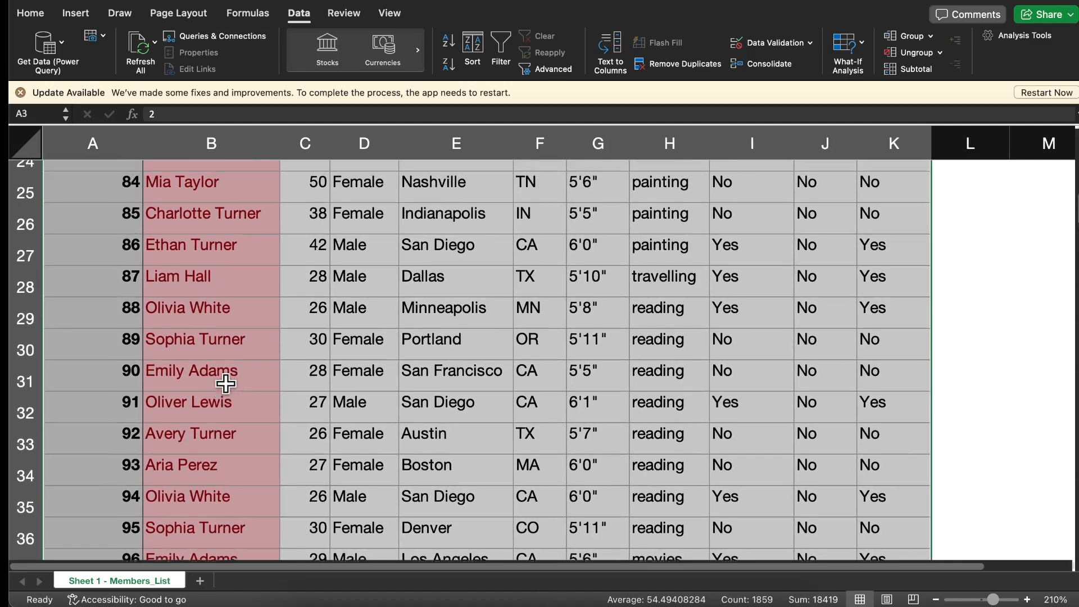
pyautogui.scroll(8, 226, 384)
pyautogui.scroll(9, 226, 384)
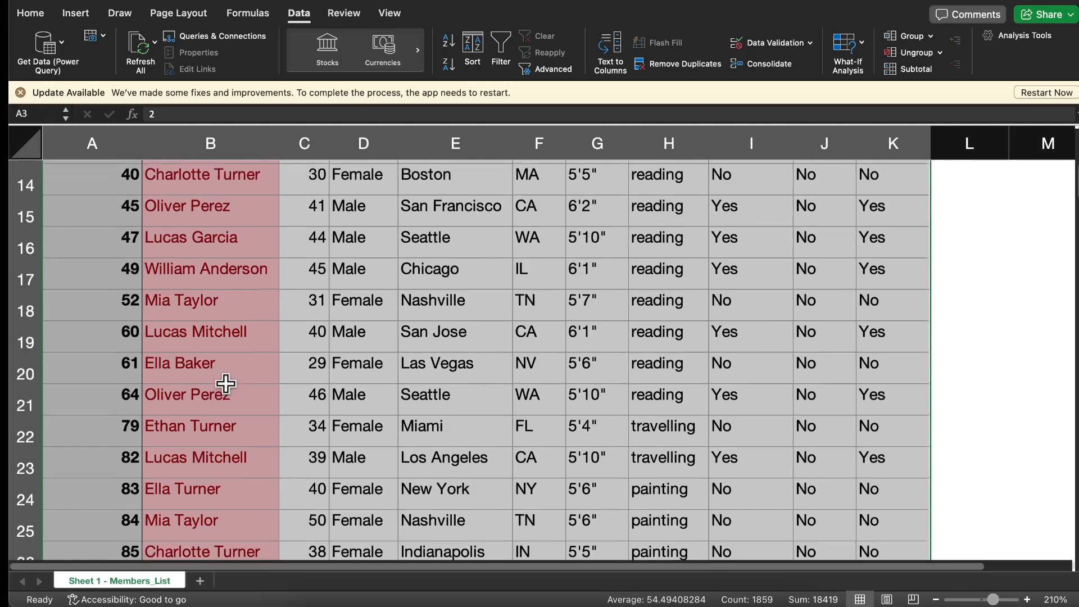
pyautogui.scroll(5, 226, 384)
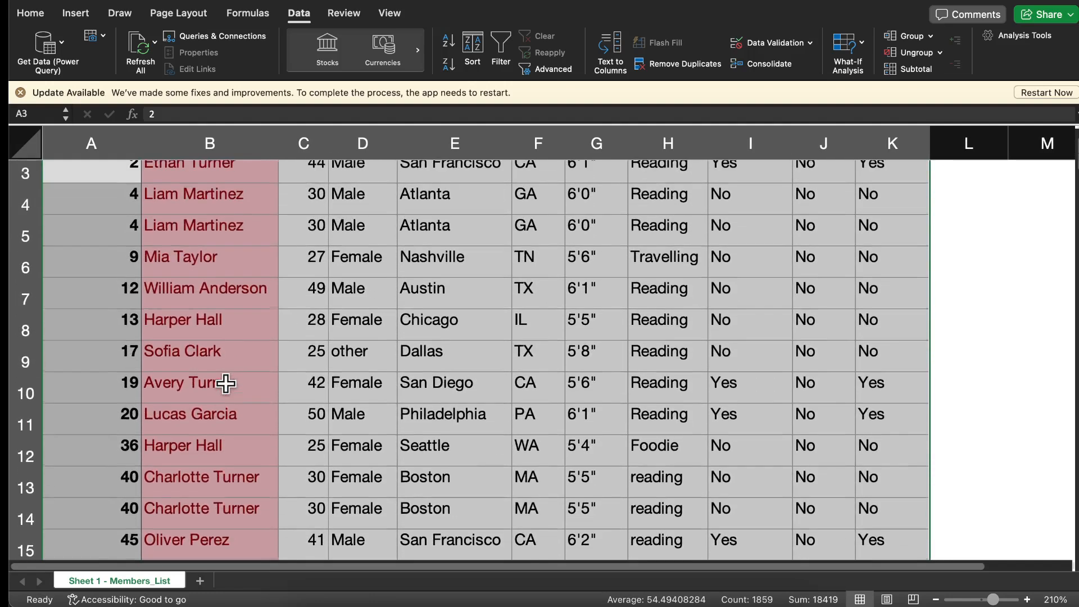
pyautogui.scroll(-5, 224, 383)
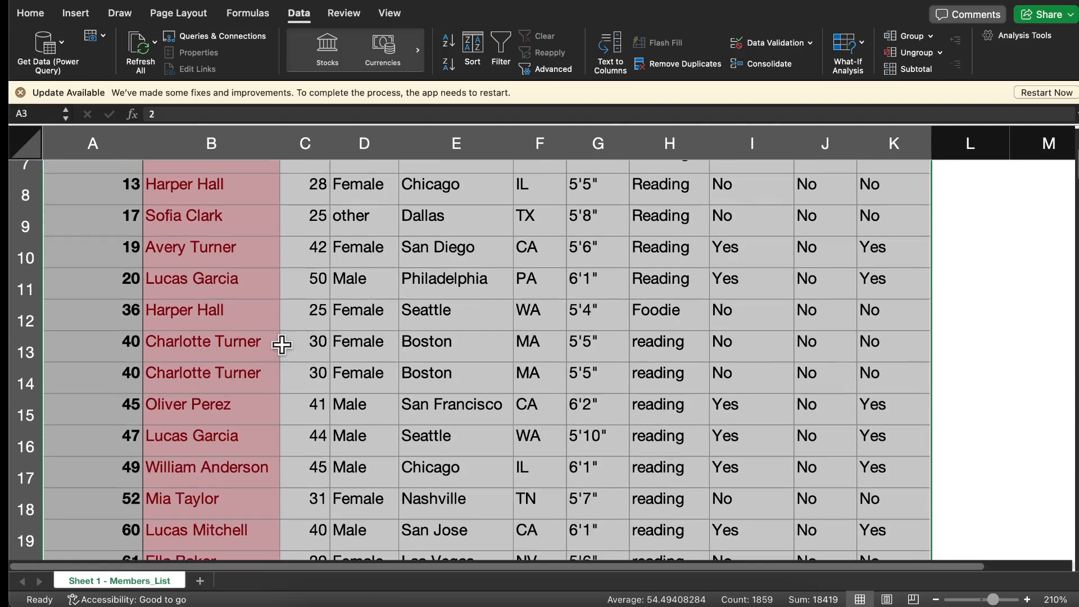
# Select row 14, the second record with Member_ID 40, and compare the other highlighted rows for repeated entries
pyautogui.click(34, 381)
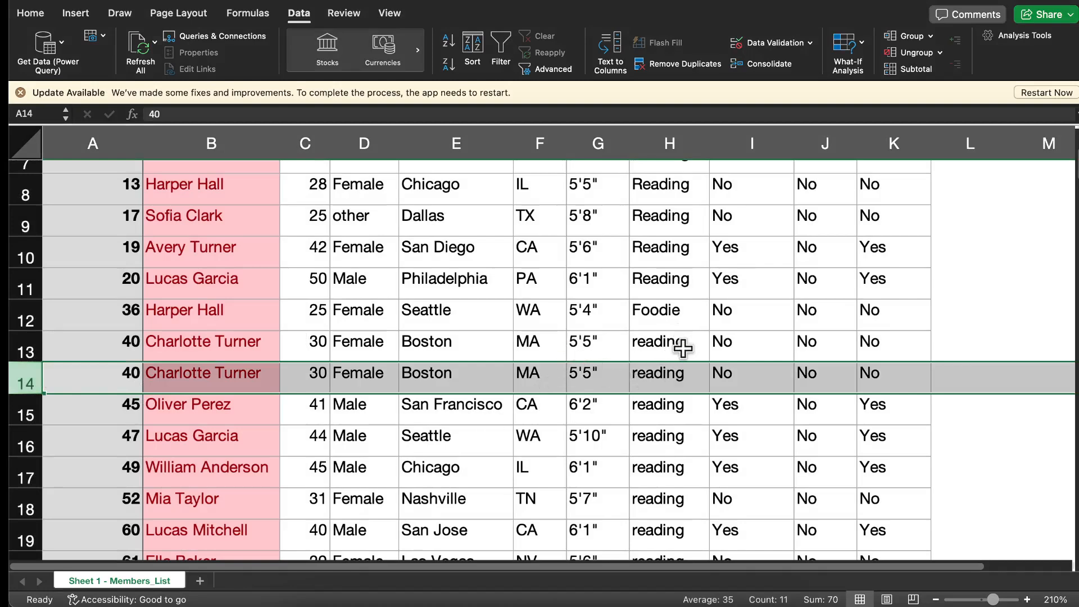
pyautogui.scroll(7, 683, 349)
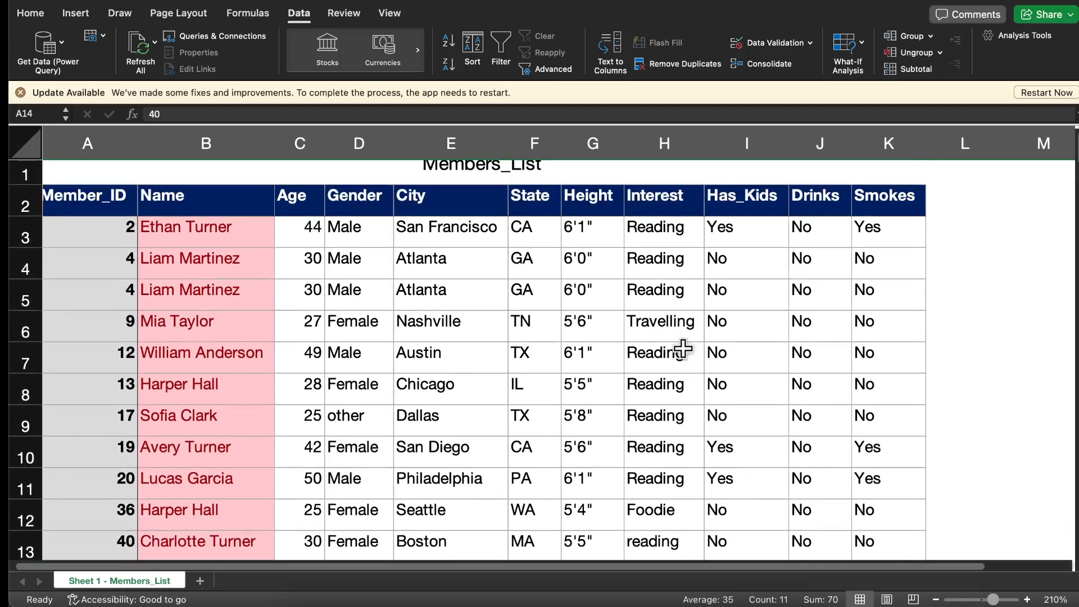
pyautogui.scroll(-7, 683, 348)
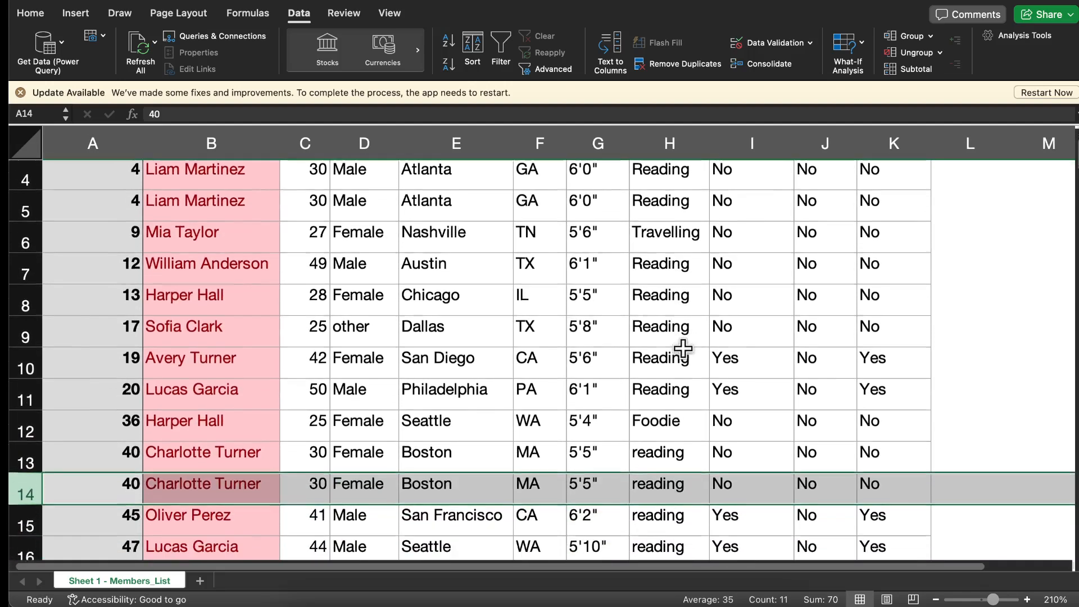
pyautogui.scroll(-10, 683, 349)
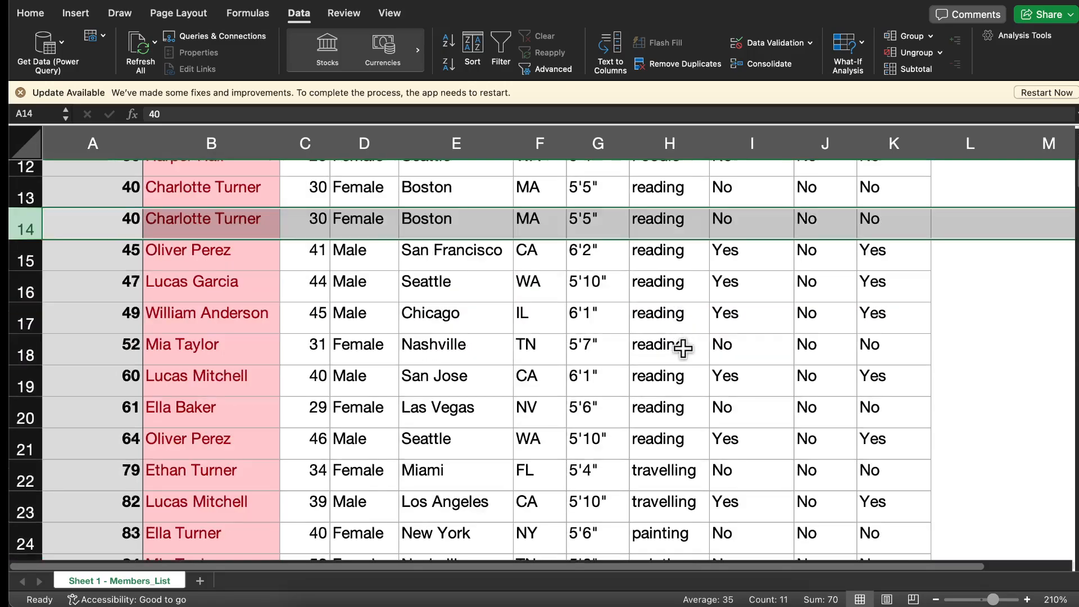
pyautogui.scroll(-8, 683, 349)
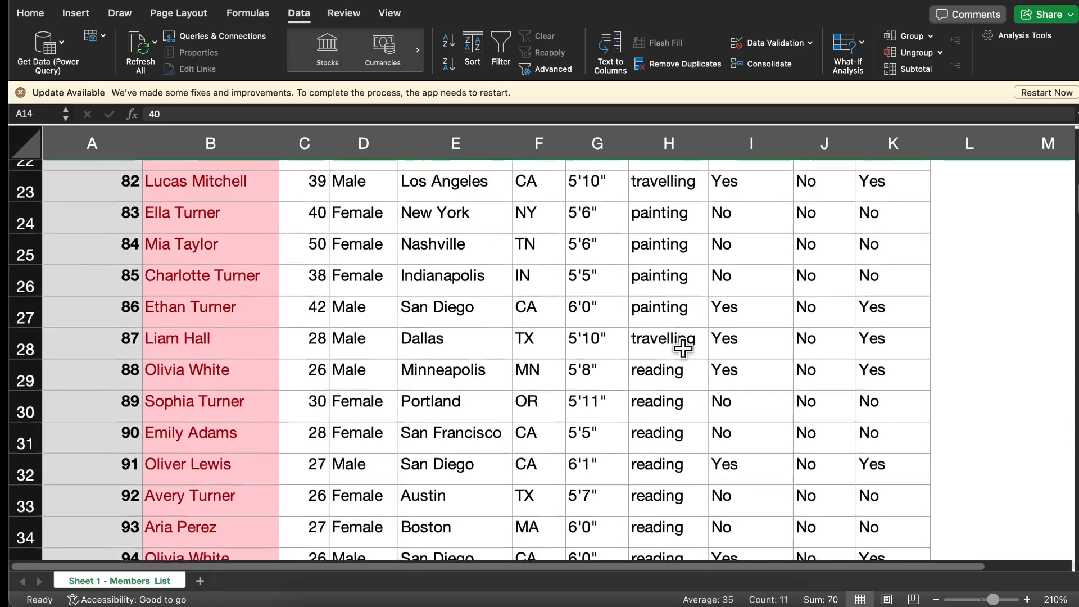
pyautogui.scroll(-9, 683, 348)
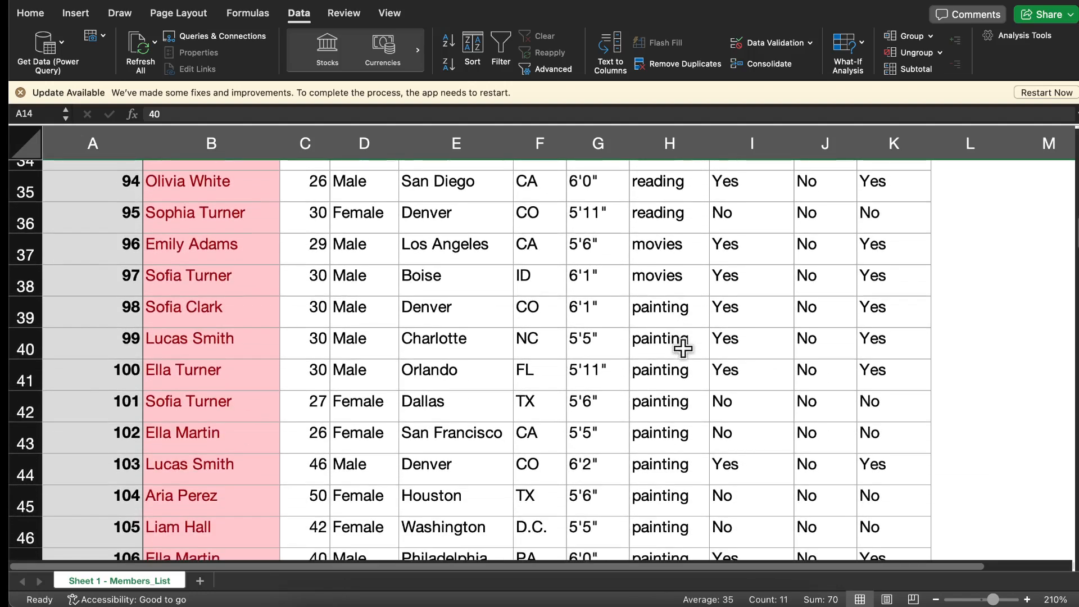
pyautogui.scroll(-9, 464, 407)
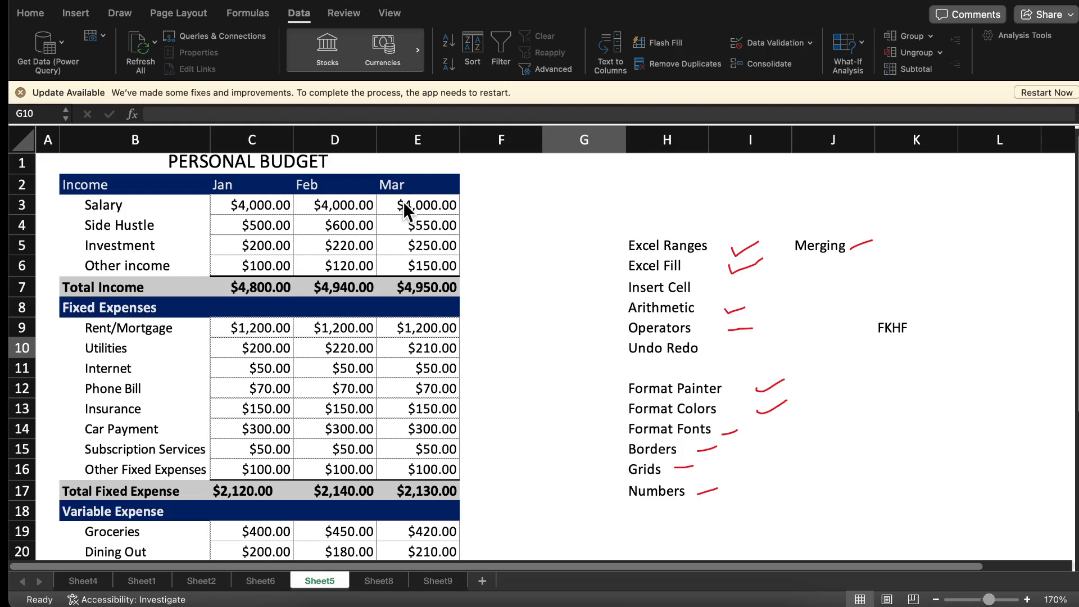
# Apply red gradient-fill data bars to the March fixed expense amounts in E9:E16
pyautogui.click(392, 325)
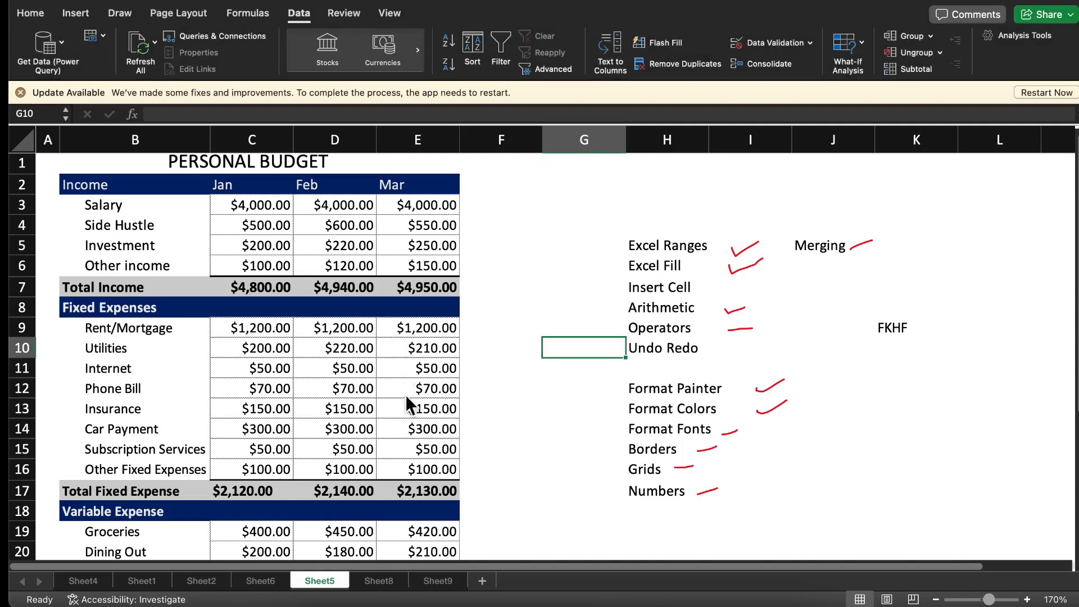
pyautogui.click(406, 329)
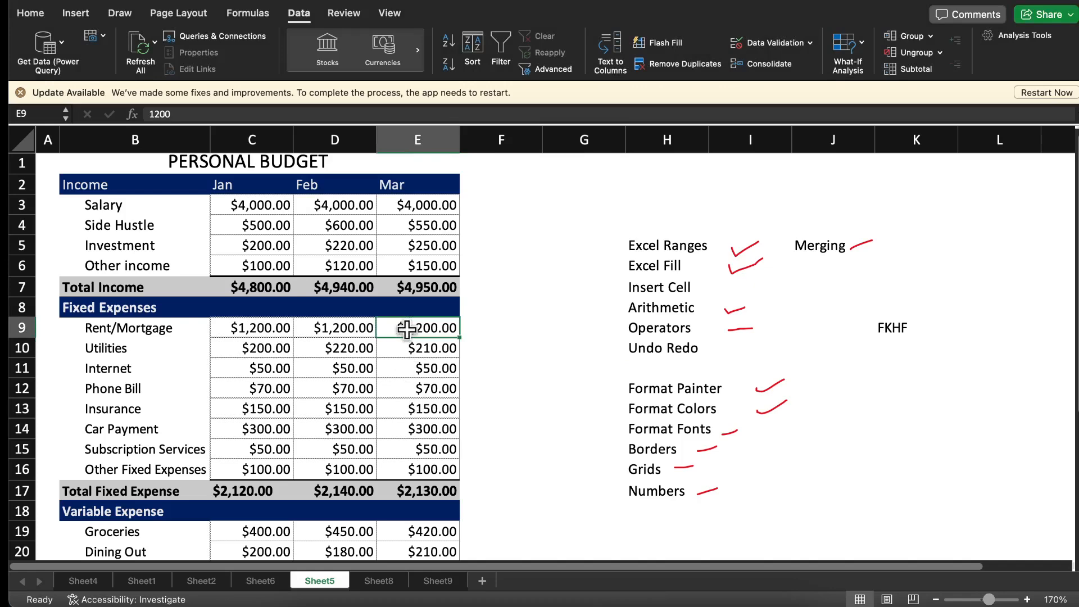
pyautogui.moveTo(406, 329); pyautogui.dragTo(417, 464)
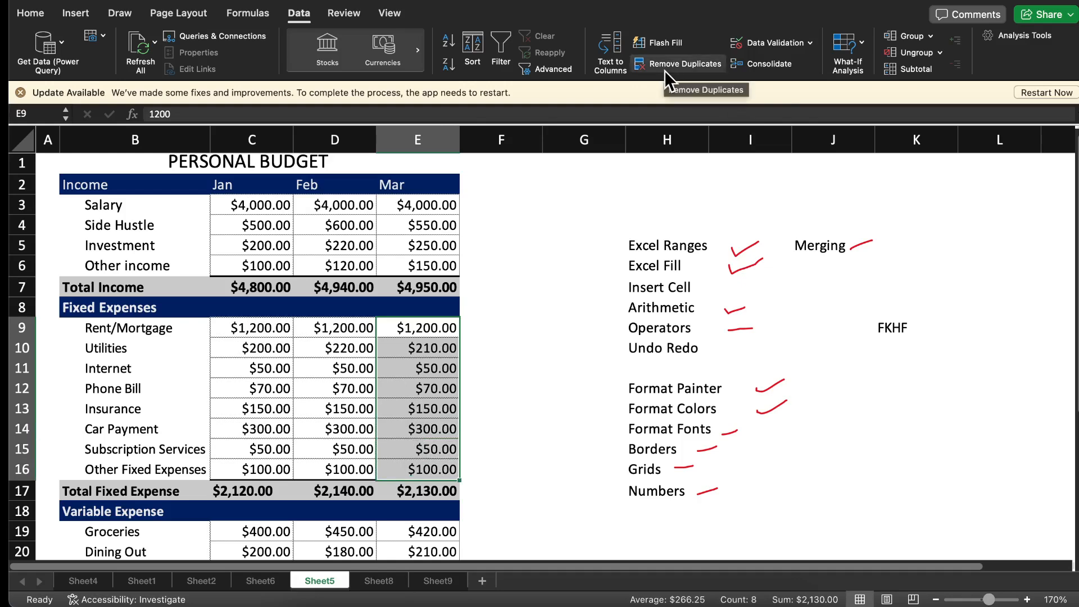
pyautogui.click(31, 14)
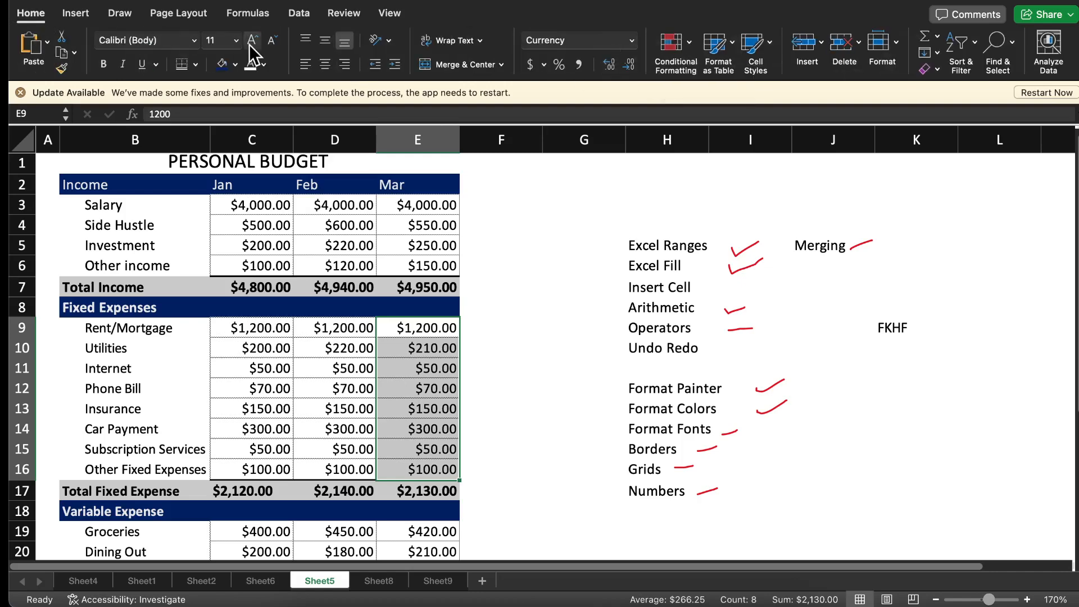
pyautogui.click(689, 49)
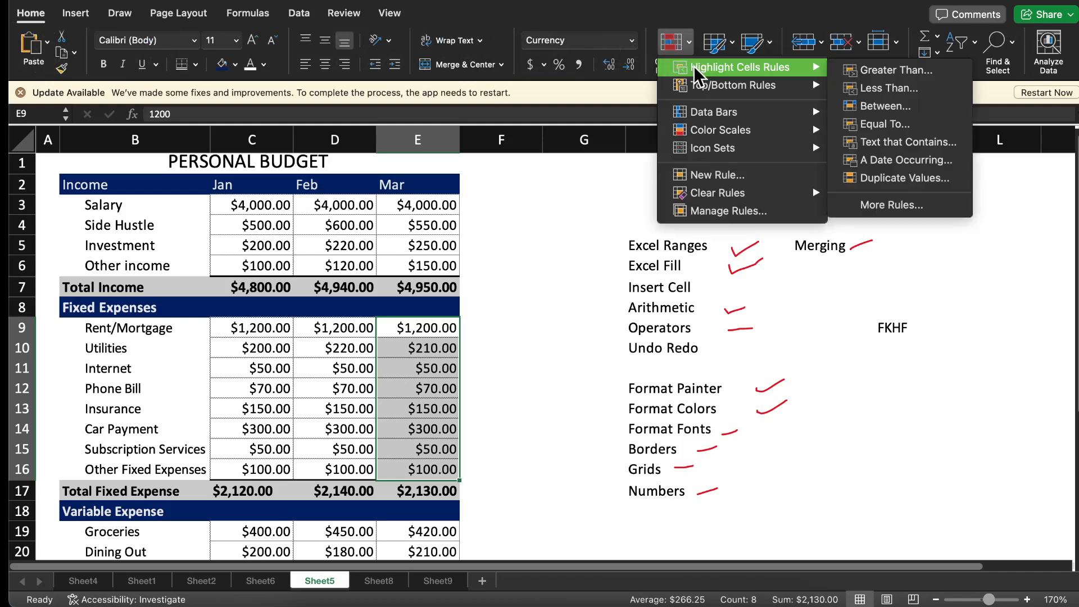
pyautogui.moveTo(709, 79)
pyautogui.moveTo(733, 120)
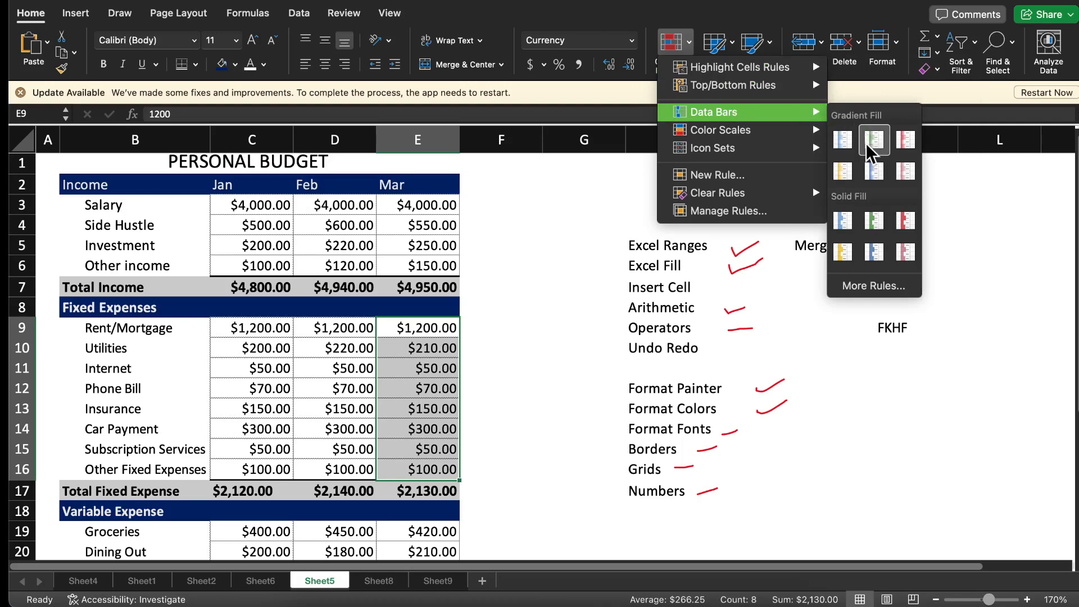
pyautogui.click(904, 141)
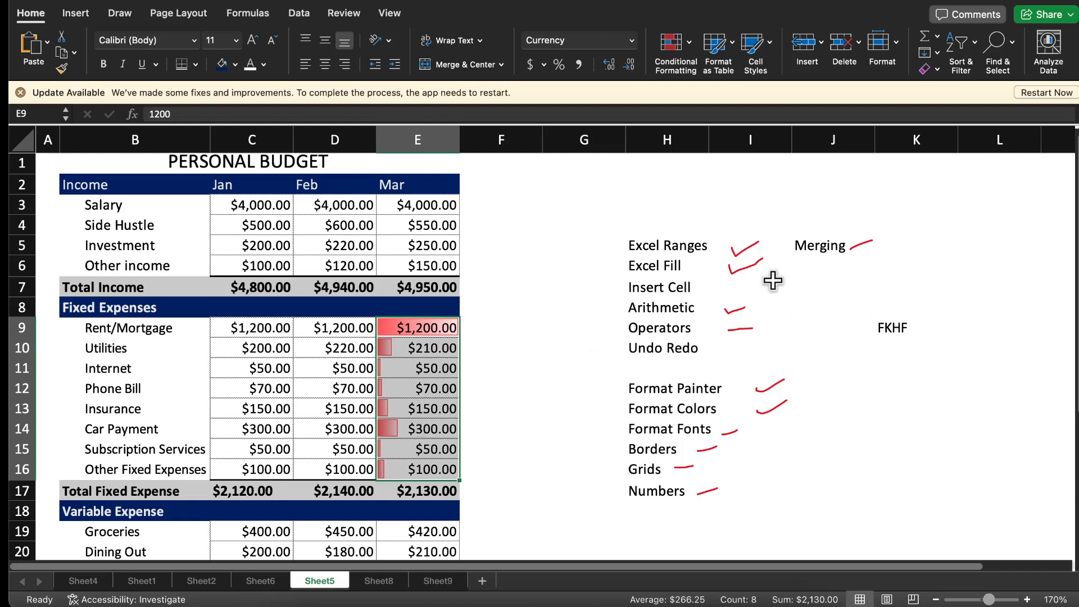
# Apply the Green-Yellow-Red color scale to the March income amounts in E3:E6
pyautogui.click(690, 40)
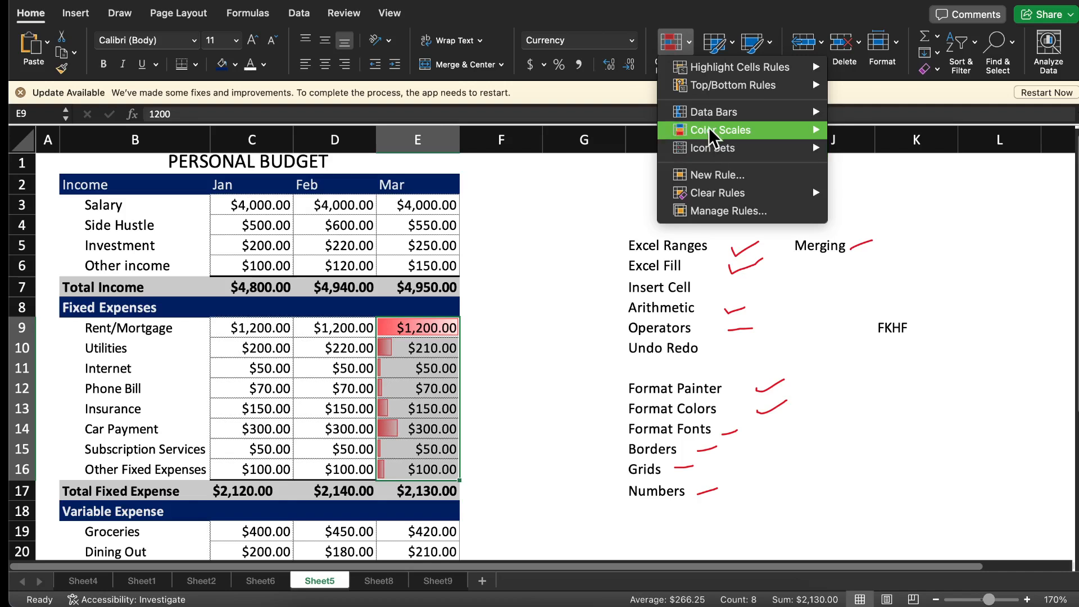
pyautogui.click(432, 211)
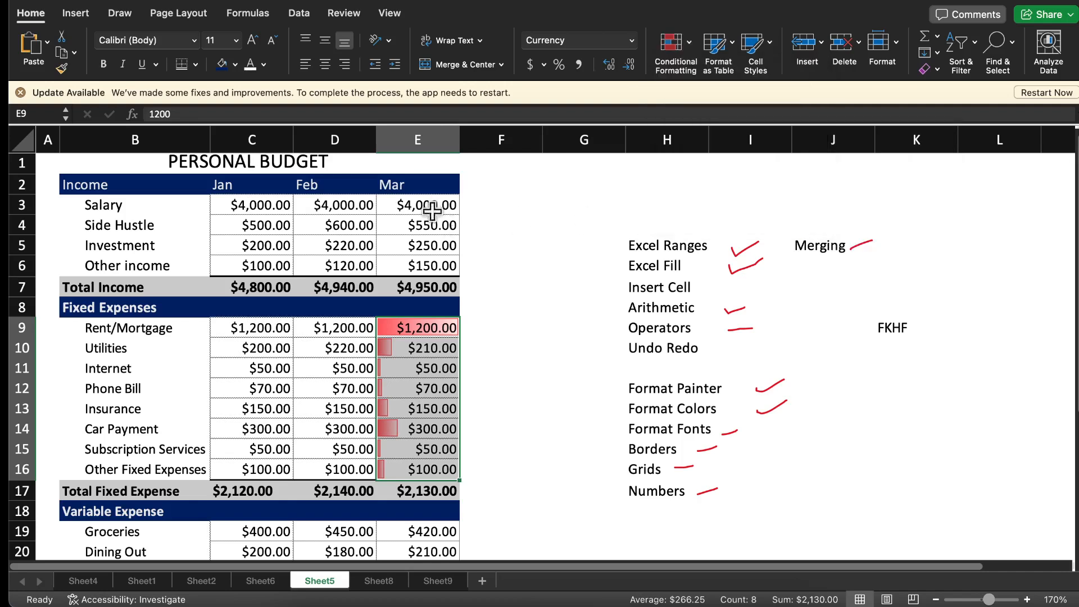
pyautogui.click(420, 203)
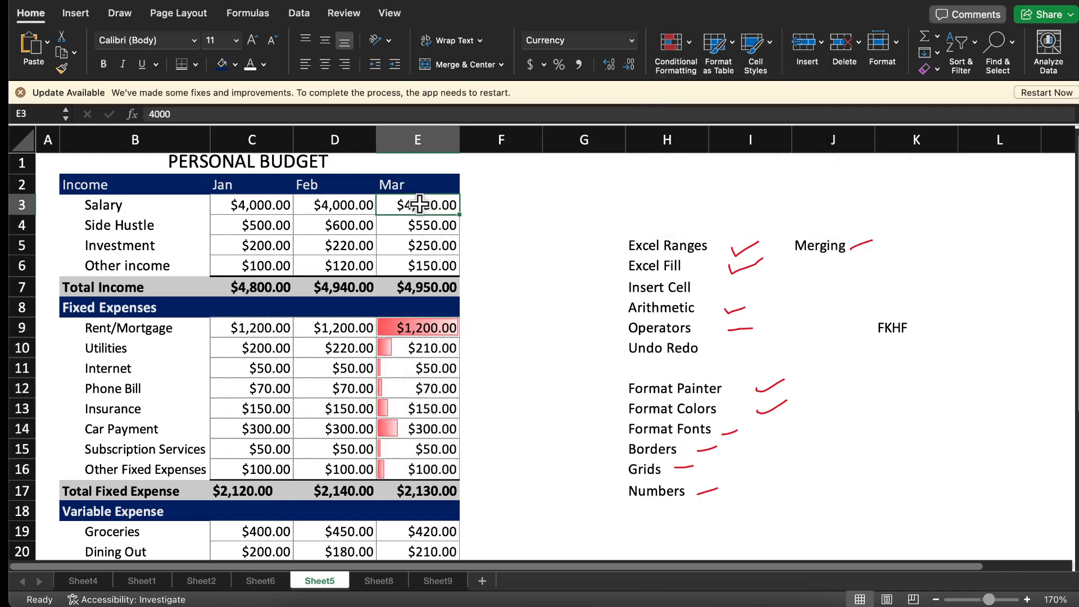
pyautogui.moveTo(419, 203); pyautogui.dragTo(420, 265)
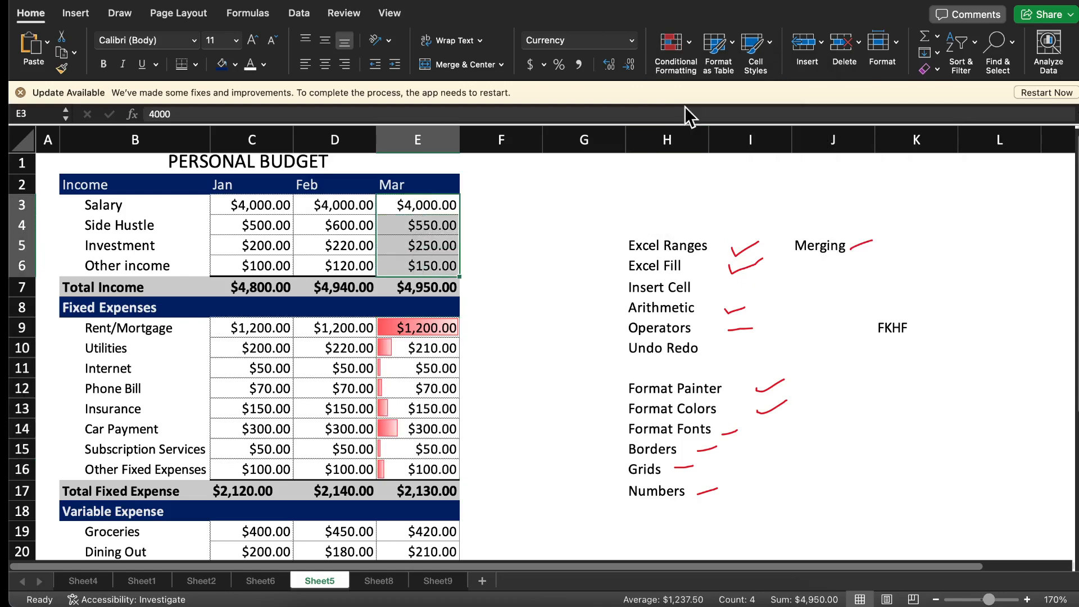
pyautogui.click(691, 52)
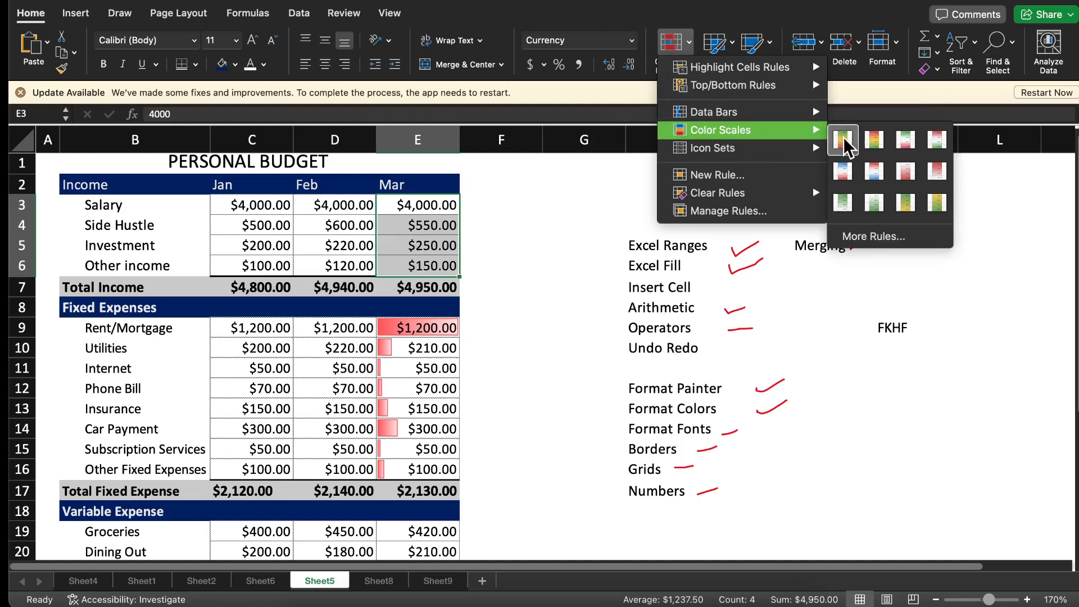
pyautogui.click(843, 139)
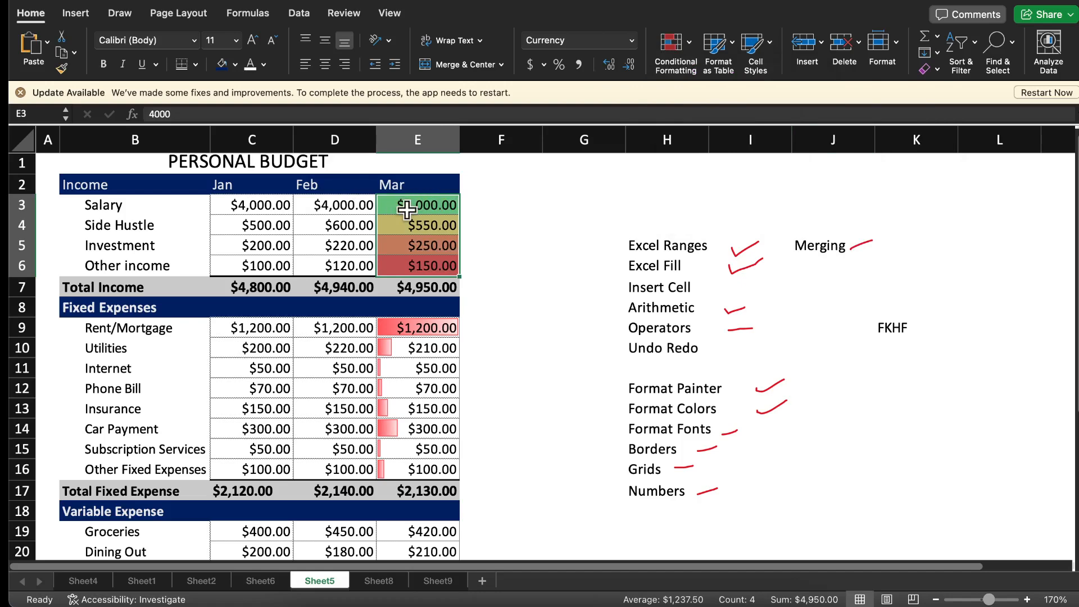